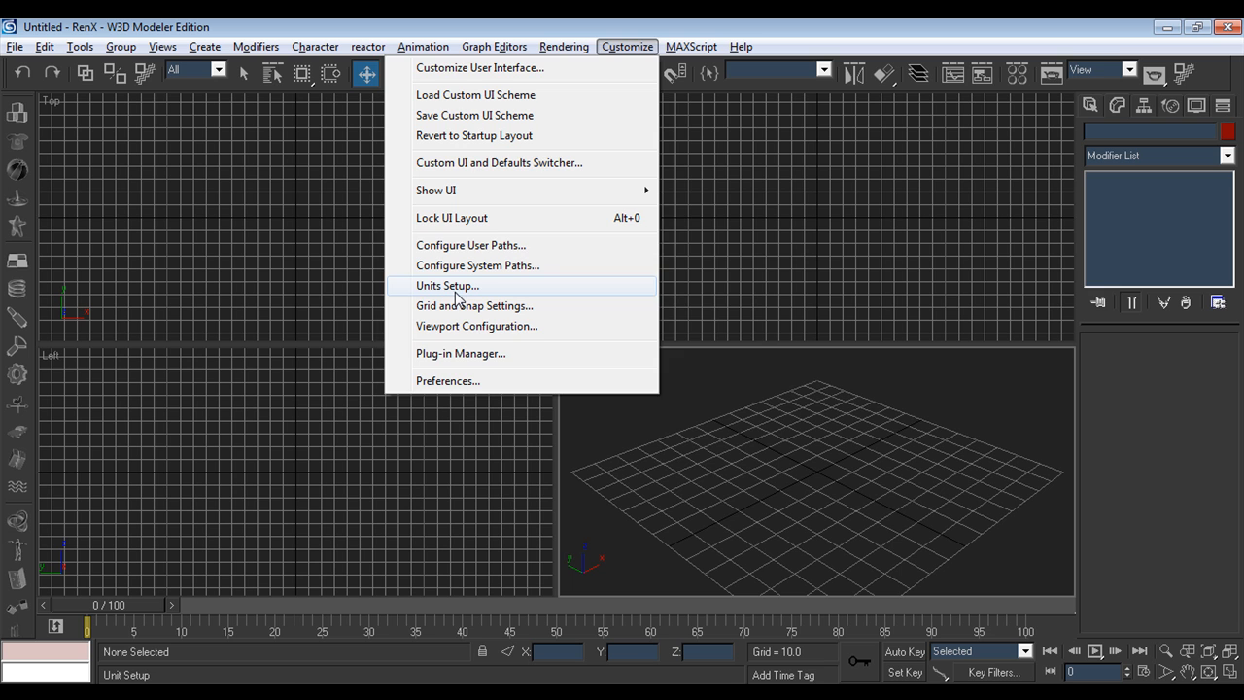
- Keep Generic Units as the display unit scale in the units setup
left_click(455, 286)
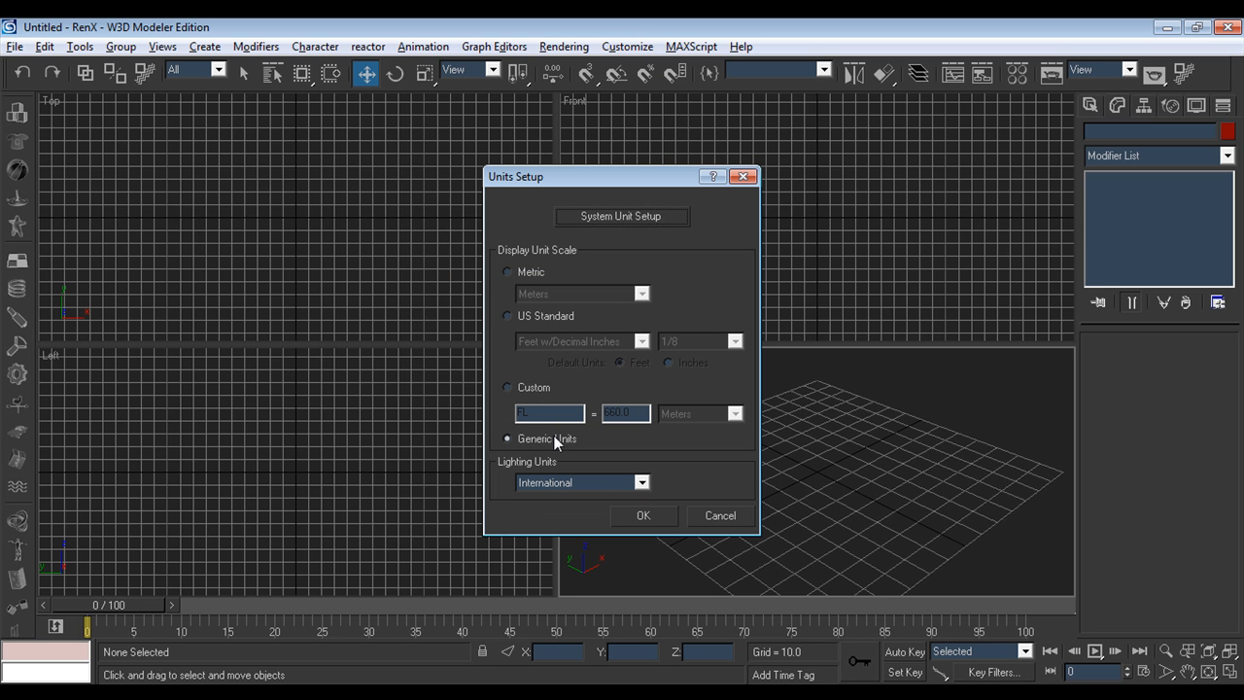
left_click(643, 516)
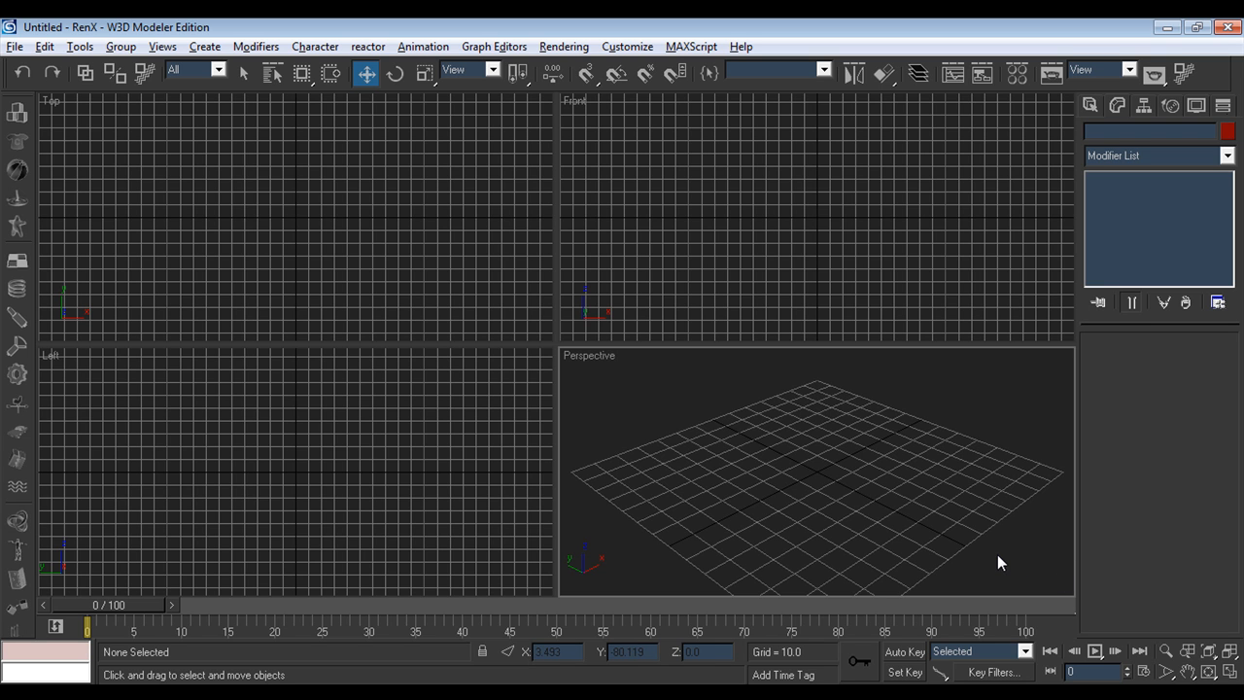
- Look at the Perspective, Front, Top and Left viewports one at a time by maximizing and restoring each
left_click_drag(983, 562, 736, 441)
left_click(1229, 671)
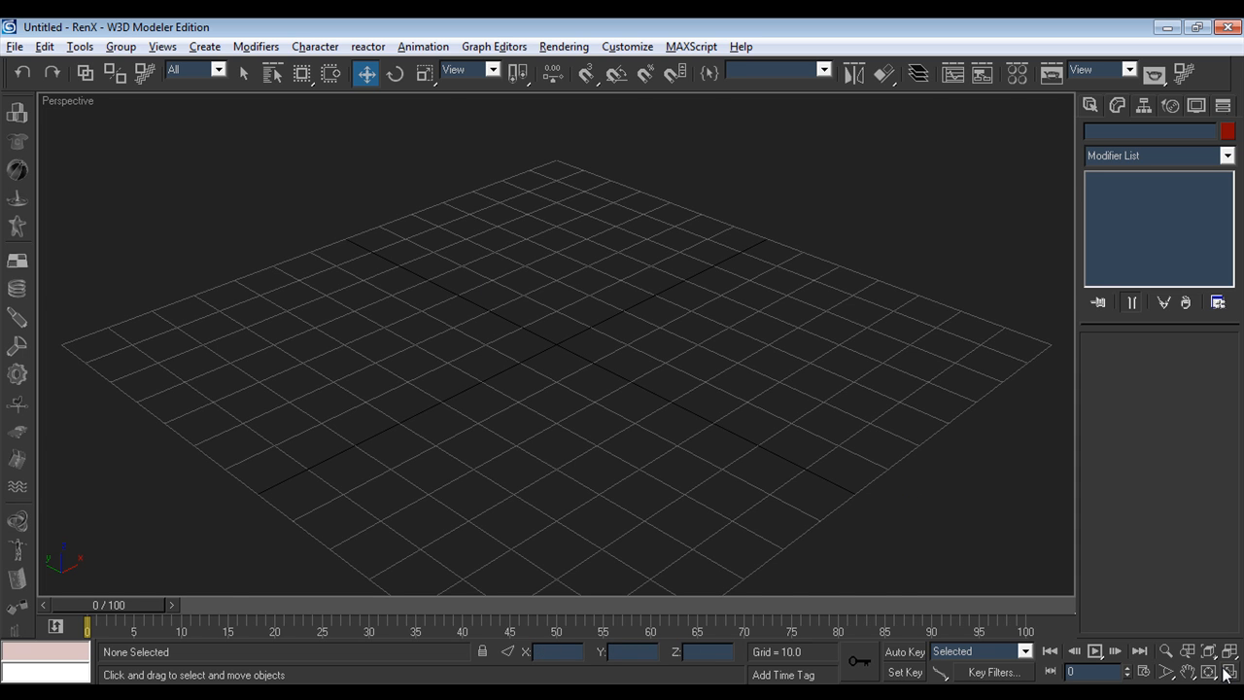
left_click(1228, 671)
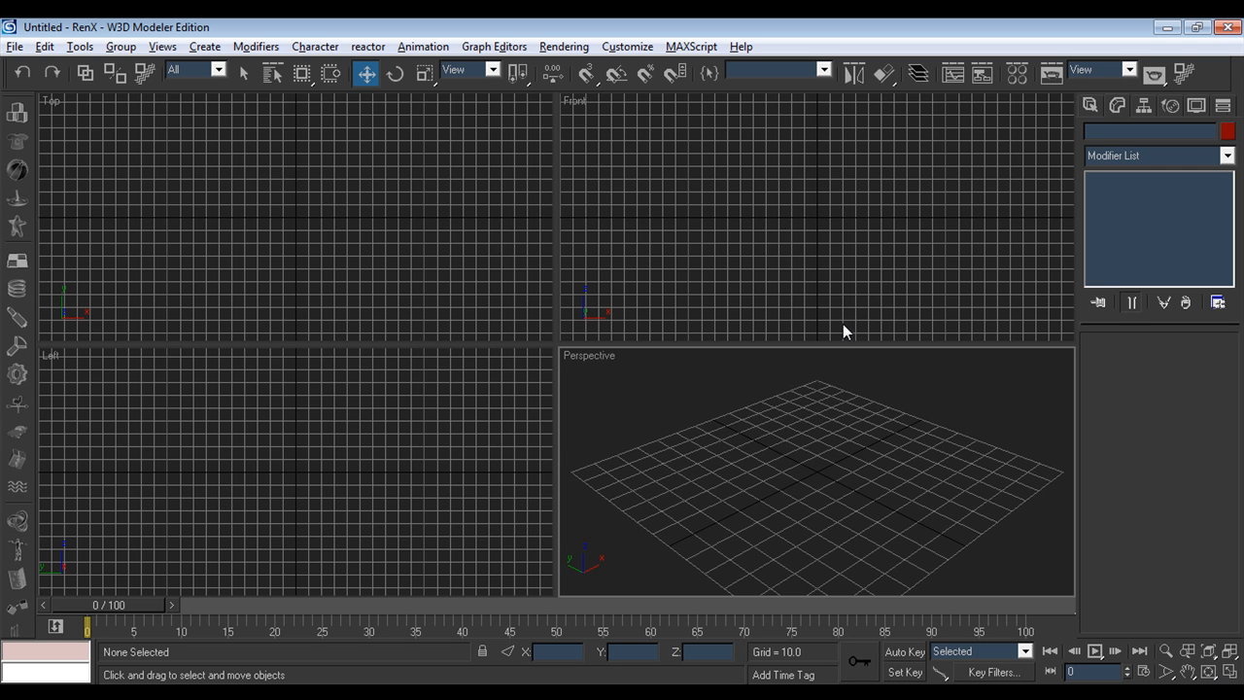
left_click(827, 257)
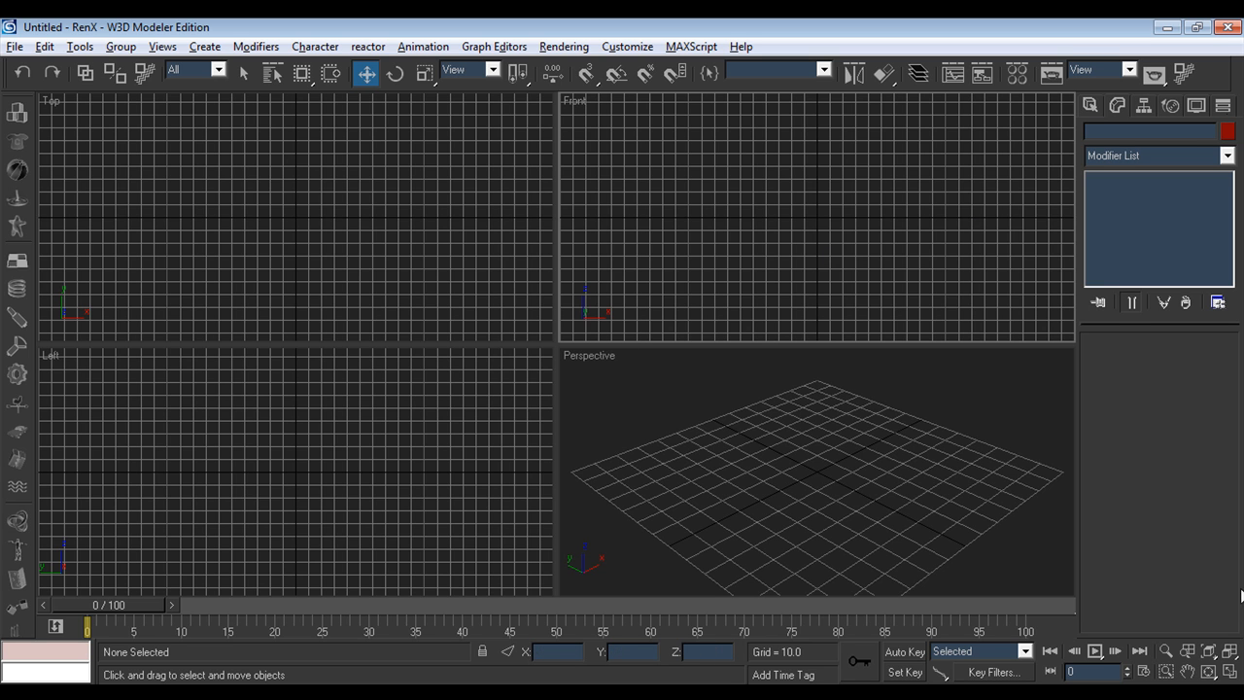
left_click(1231, 671)
left_click(1230, 672)
left_click(546, 317)
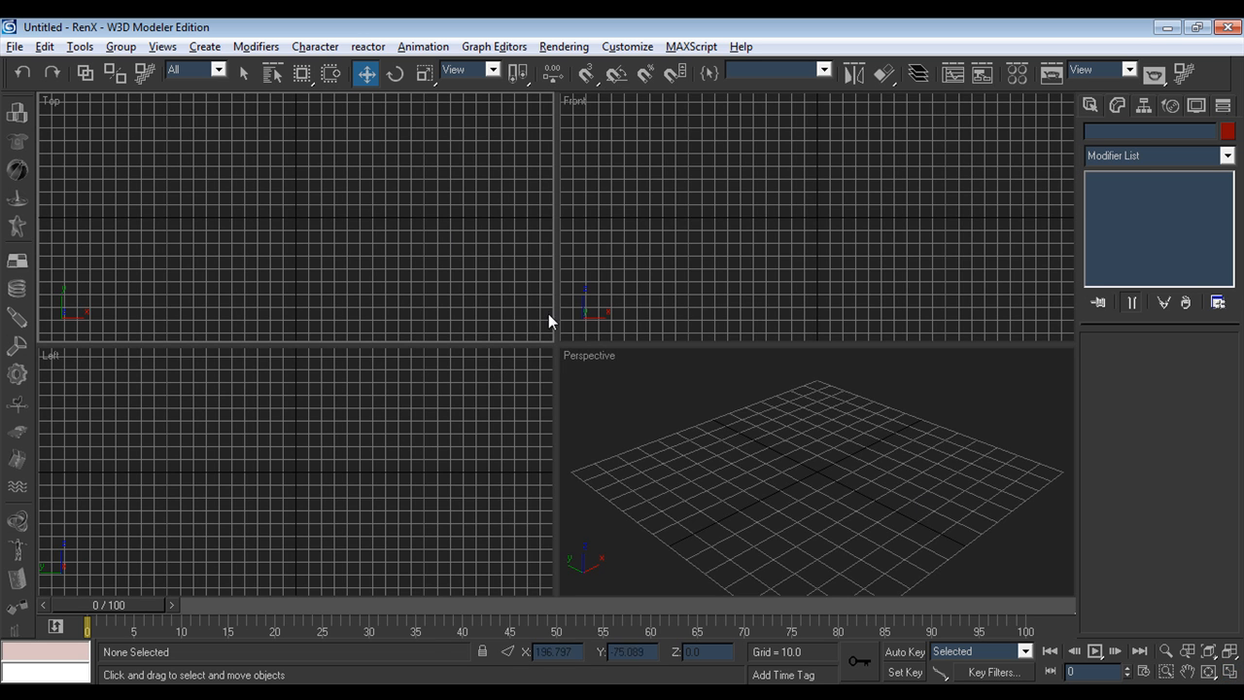
left_click(1230, 671)
left_click(1230, 672)
left_click(272, 466)
left_click(1230, 671)
left_click(1231, 672)
- Maximize the Perspective viewport, orbit around the empty grid and pan across it
left_click(901, 525)
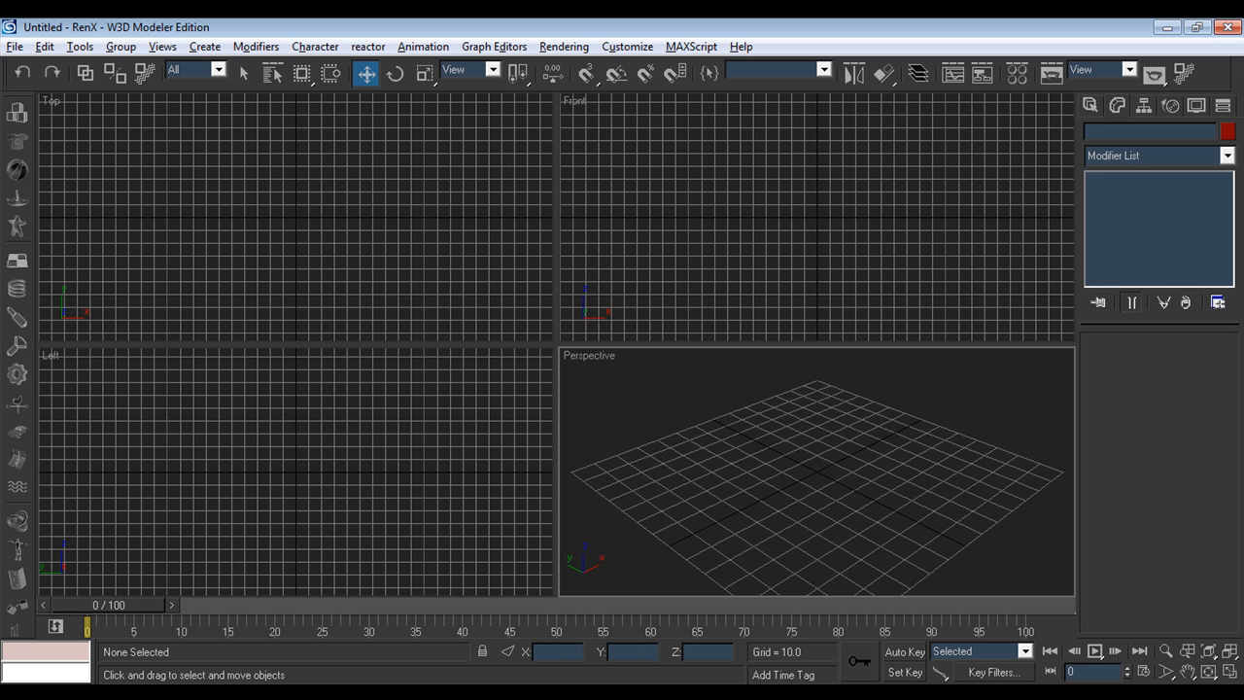
left_click(1230, 672)
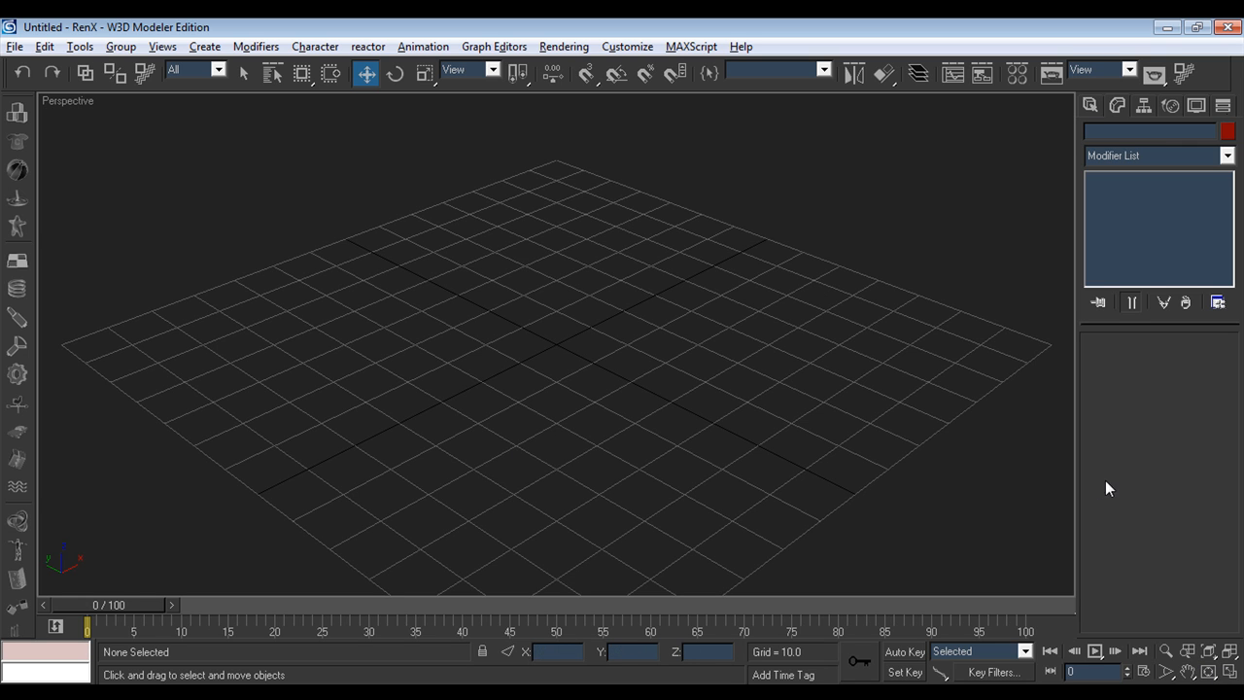
left_click(1208, 672)
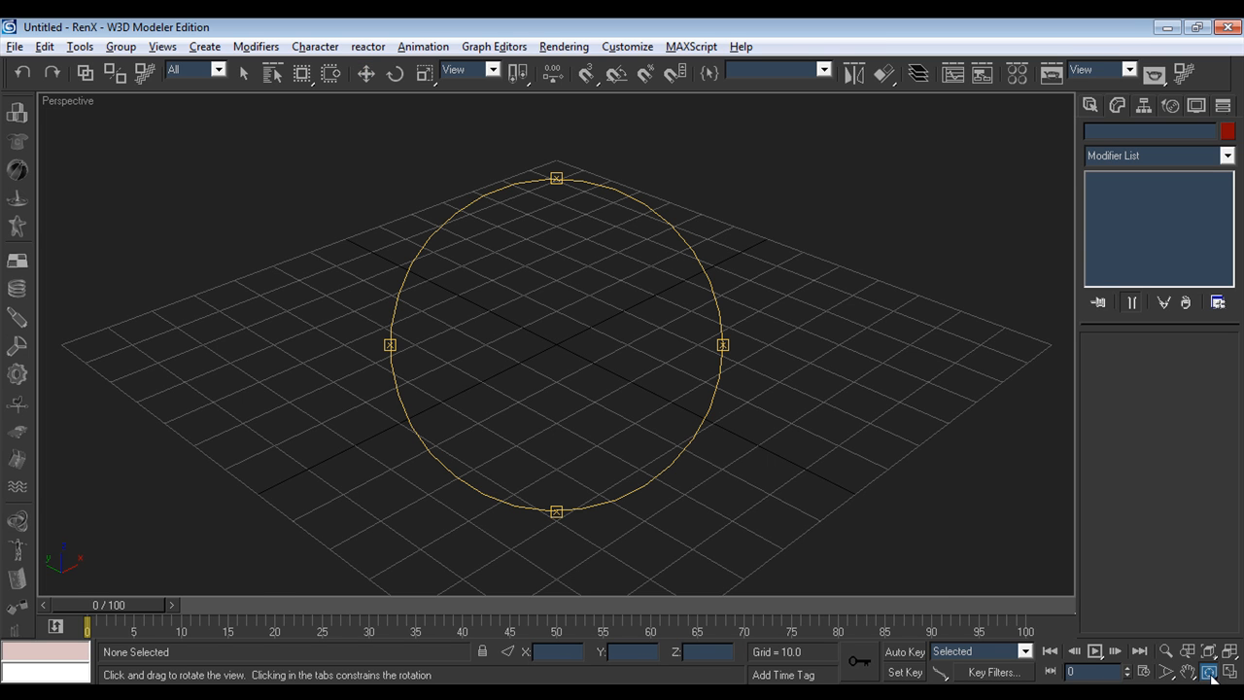
left_click_drag(614, 355, 561, 339)
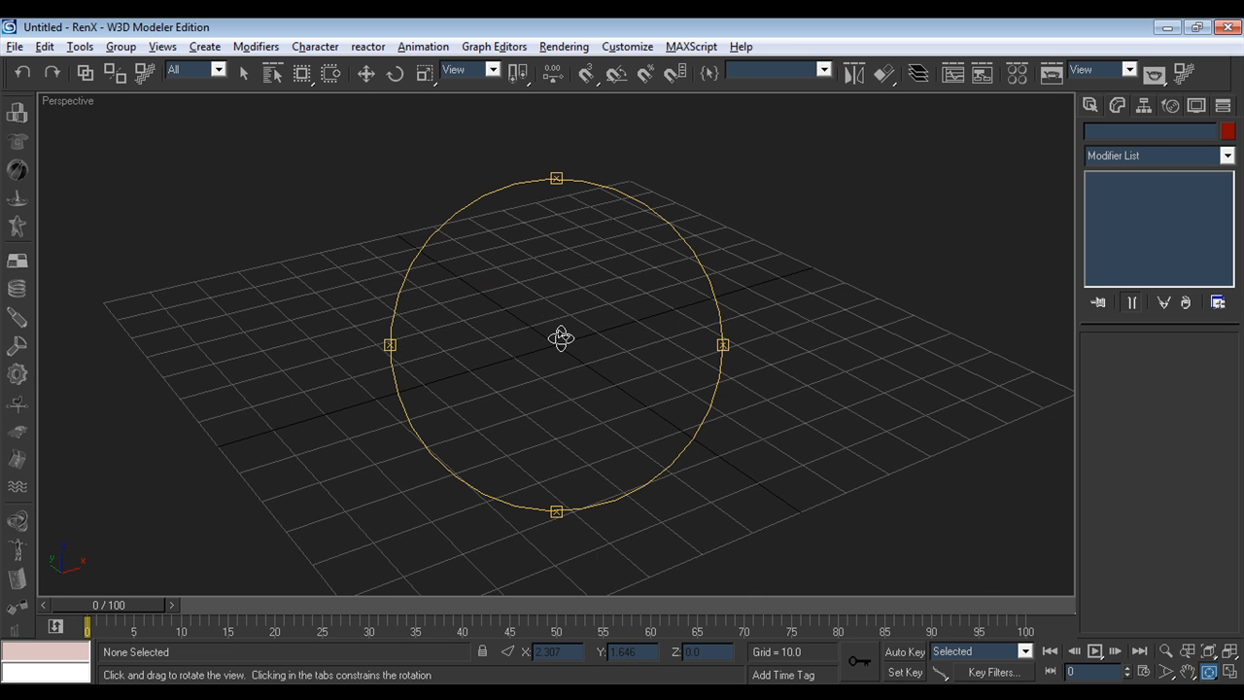
left_click(1186, 670)
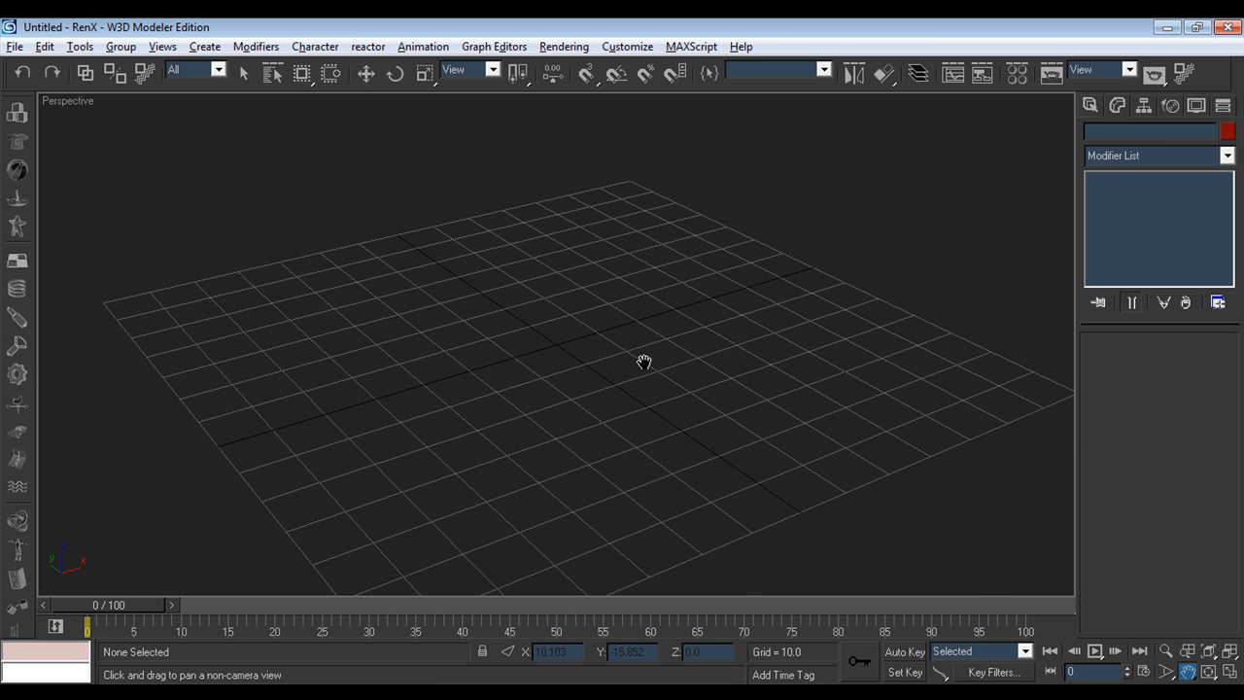
left_click_drag(688, 278, 636, 279)
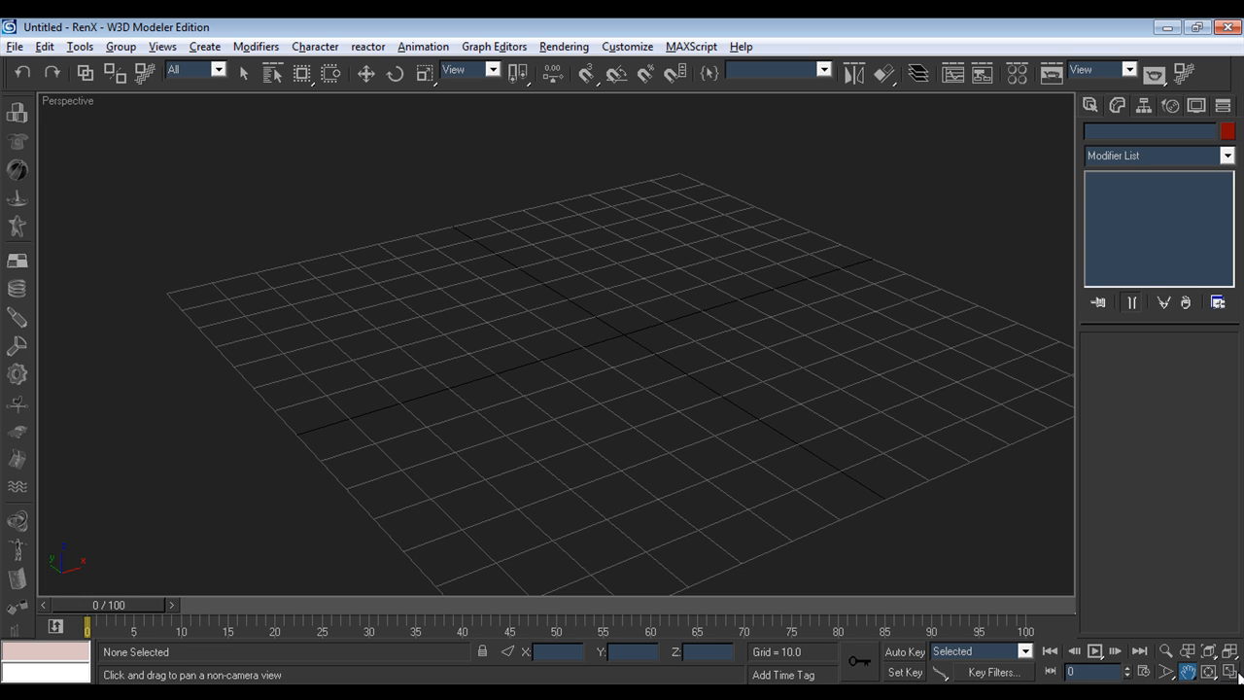
left_click(1207, 670)
left_click(365, 74)
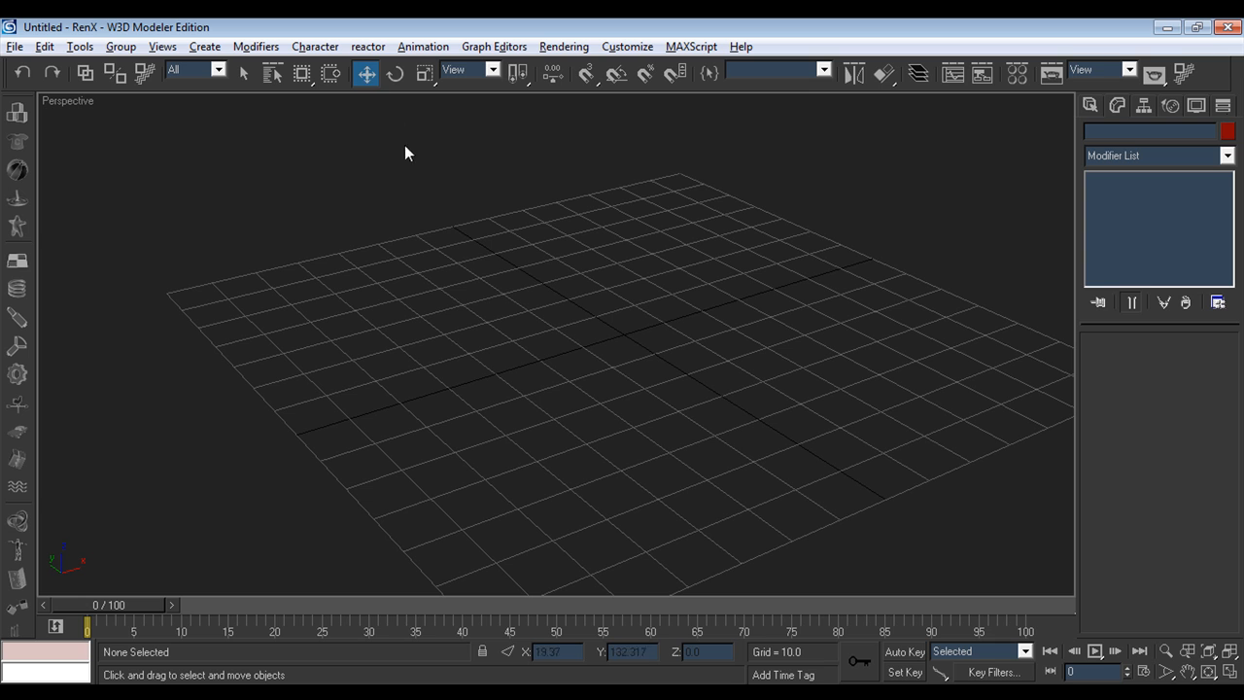
left_click(396, 76)
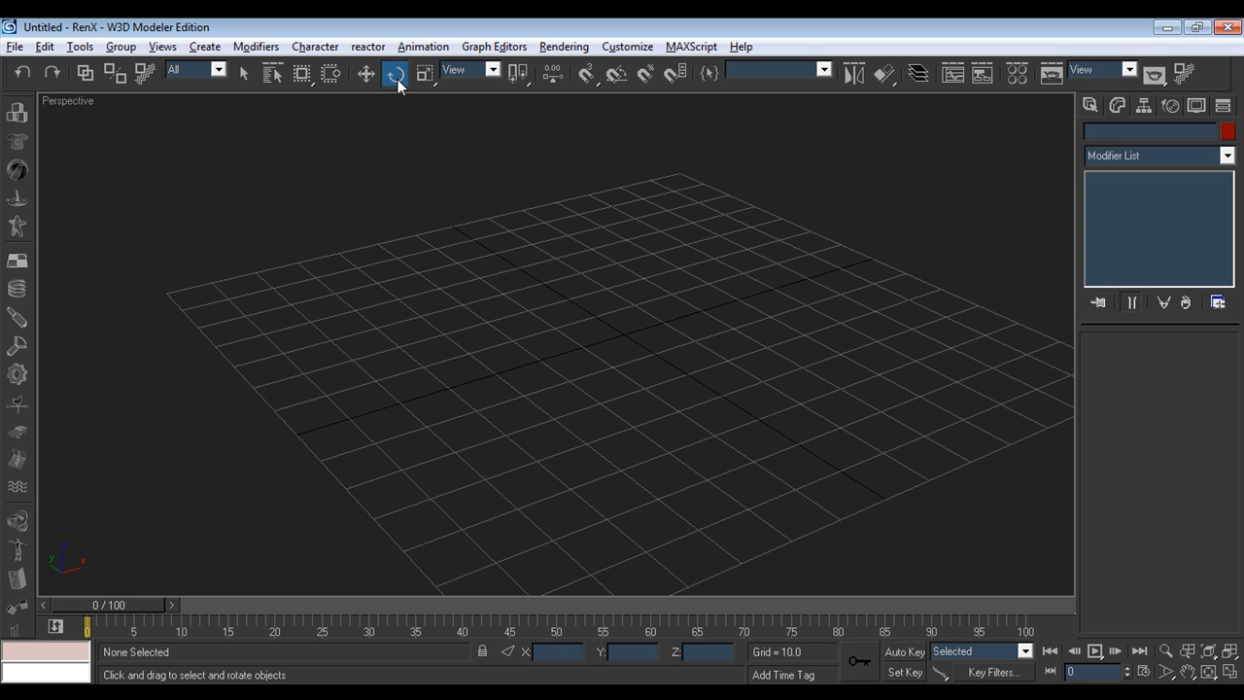
left_click(424, 75)
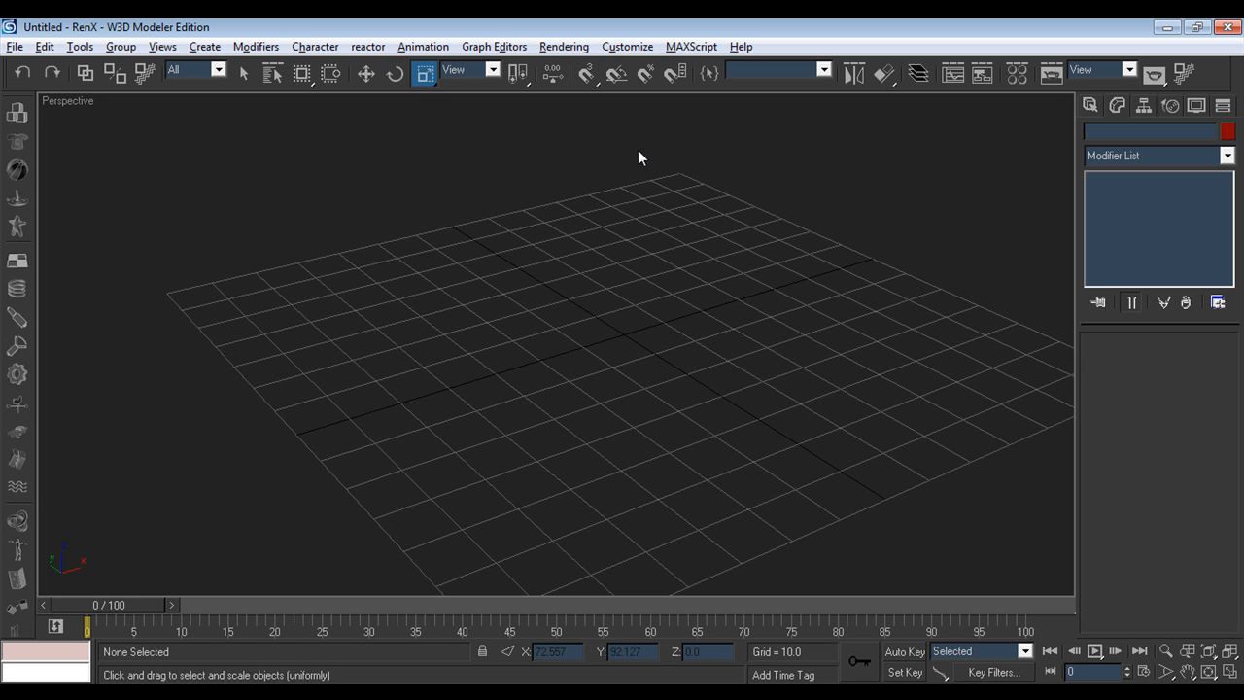
- Create a box on the grid, about 39.8 long, 40.7 wide and 29.3 high
left_click(1090, 105)
left_click(1124, 222)
left_click_drag(649, 302, 605, 438)
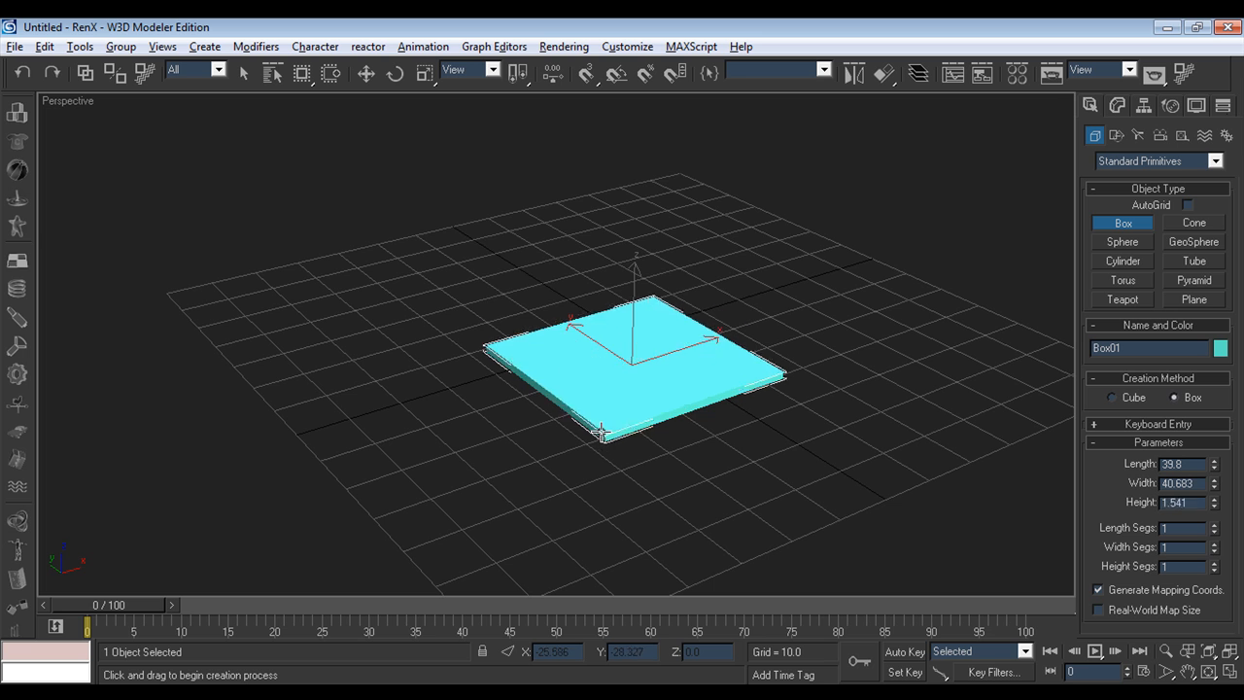
left_click(612, 300)
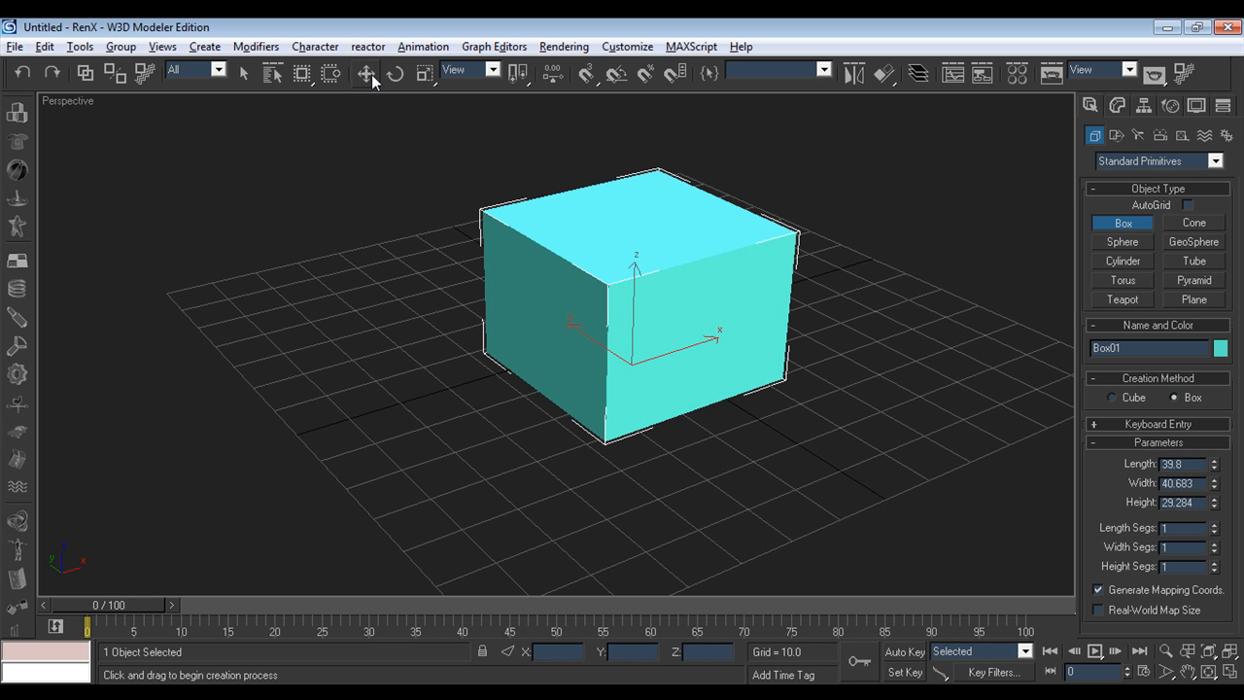
- Move the box across the grid and rotate it freehand with the Rotate tool
left_click(366, 74)
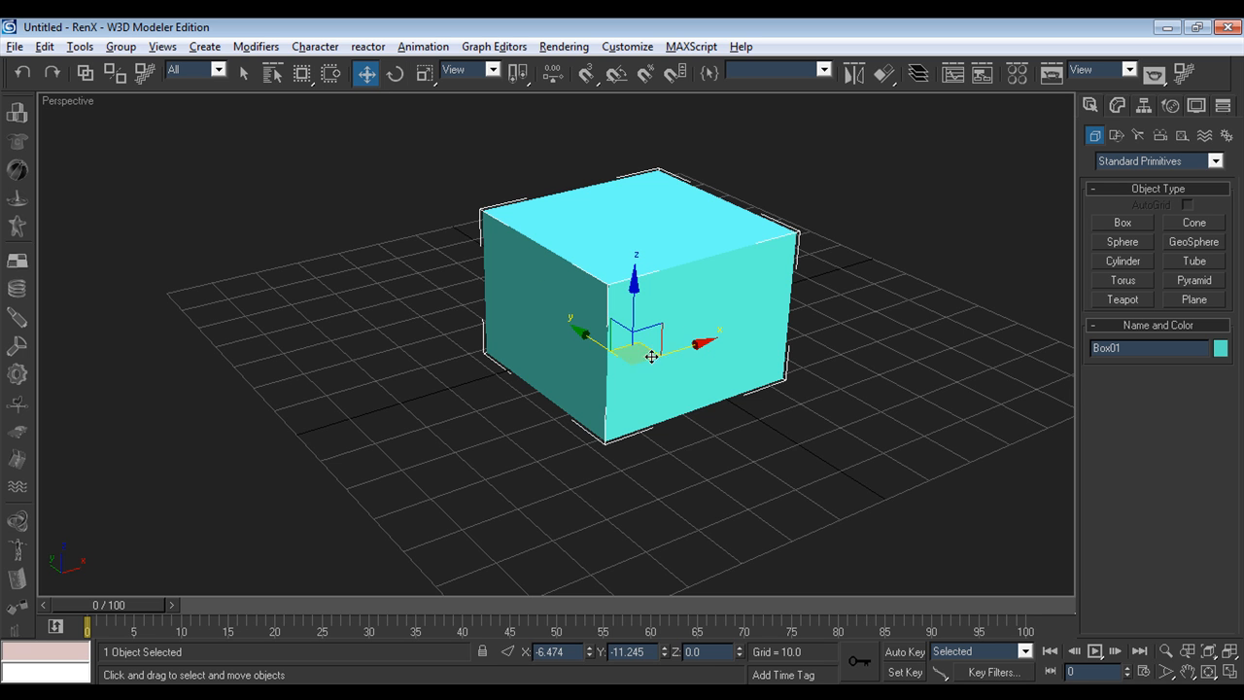
left_click_drag(591, 348, 708, 415)
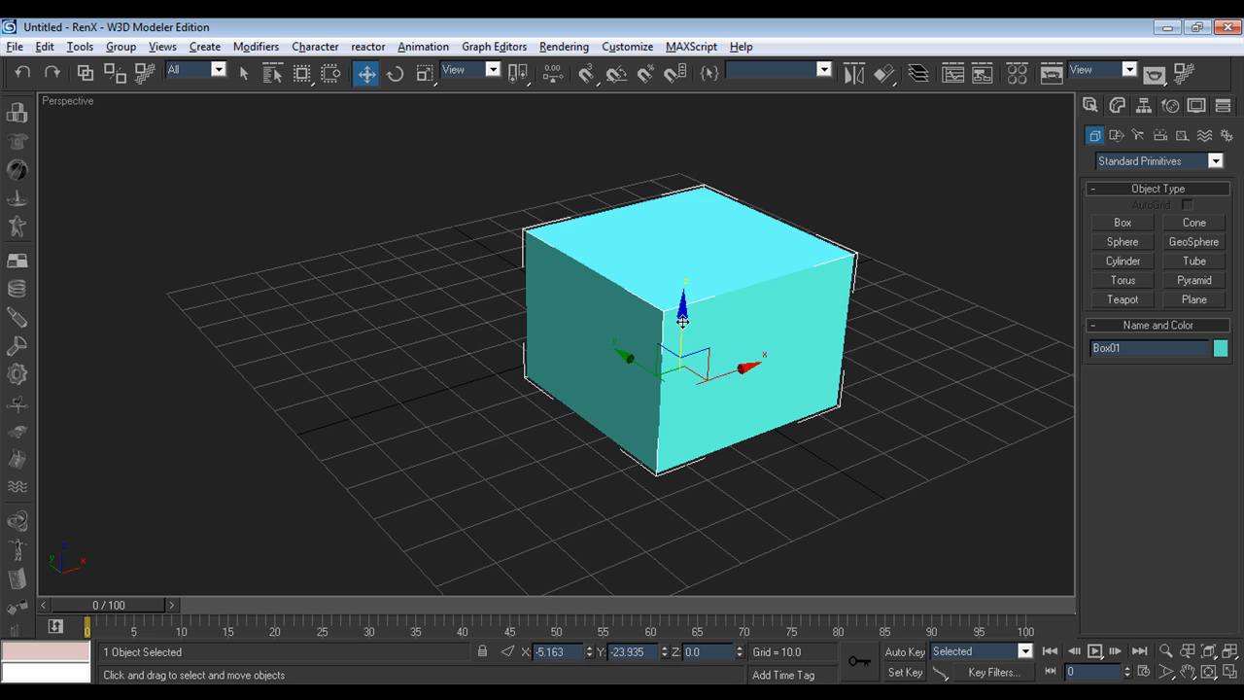
left_click(398, 81)
left_click_drag(624, 383, 648, 392)
left_click_drag(575, 339, 772, 513)
- Scale the box down uniformly to about 41 percent and deselect it
left_click(425, 73)
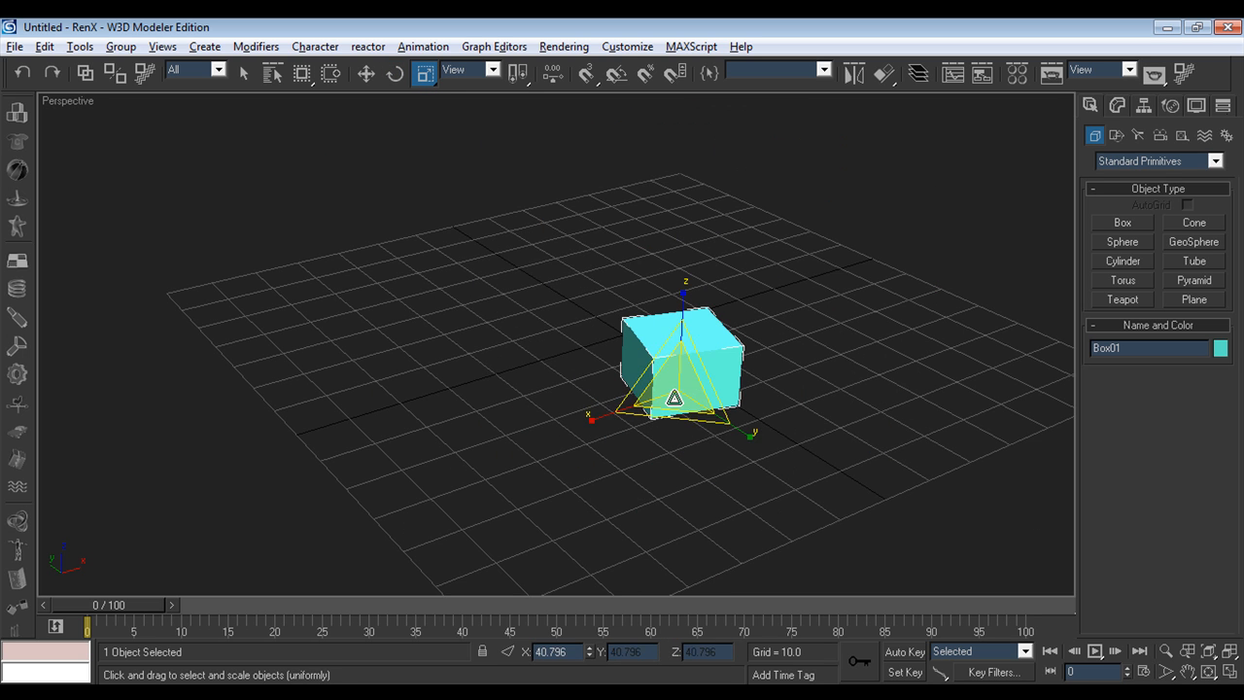
mouse_move(678, 360)
left_mouse_down()
mouse_move(671, 269)
mouse_move(685, 383)
left_mouse_up()
left_click(361, 313)
left_click(680, 377)
left_click(463, 263)
- Create a sphere with a radius of about 13.4 on the grid behind the box
left_click(1208, 671)
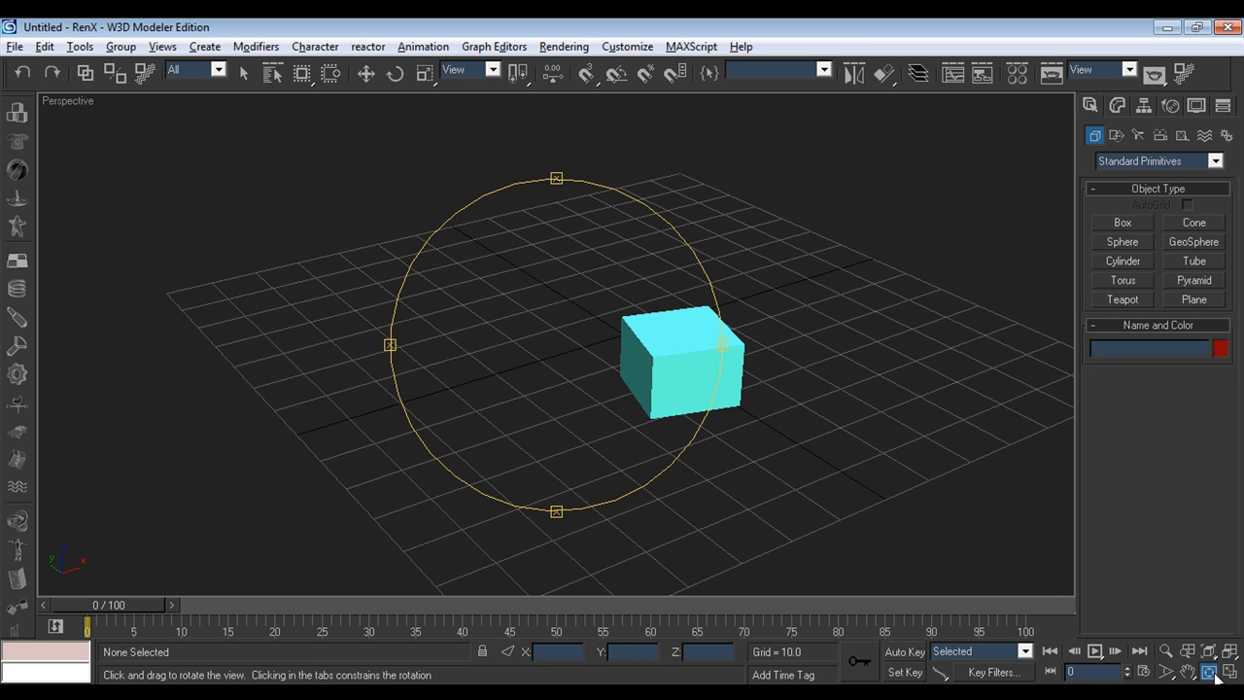
left_click_drag(628, 375, 691, 380)
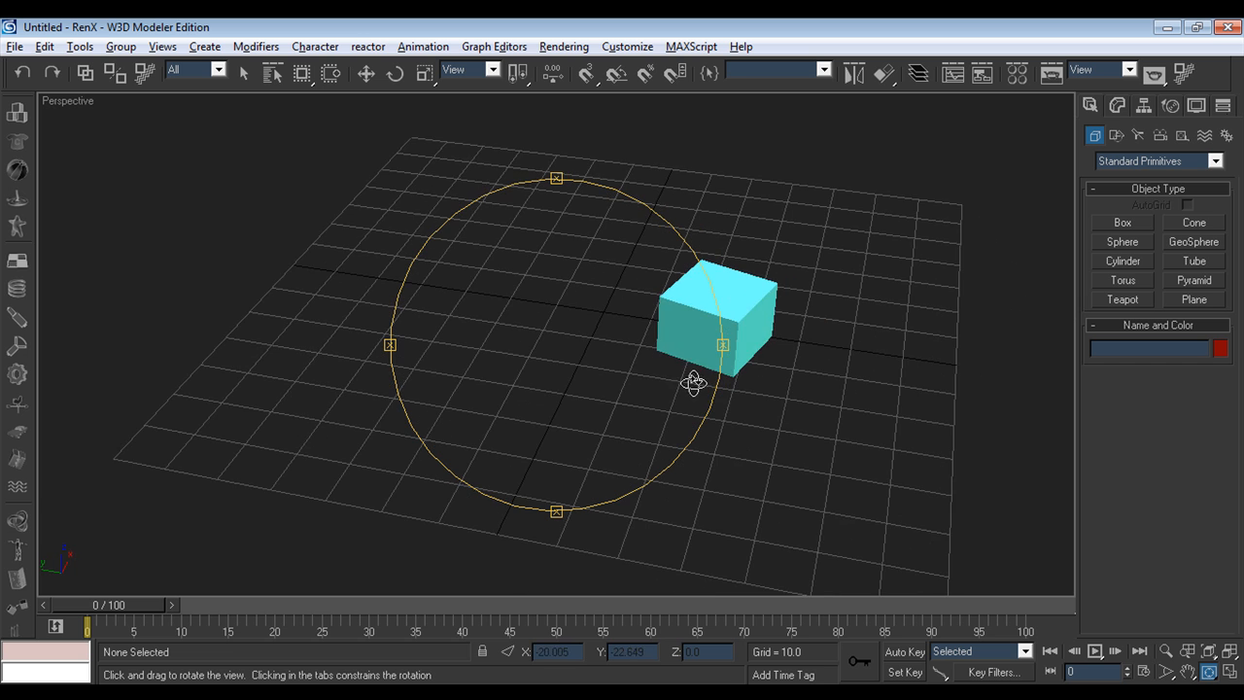
left_click_drag(547, 286, 507, 287)
left_click(366, 73)
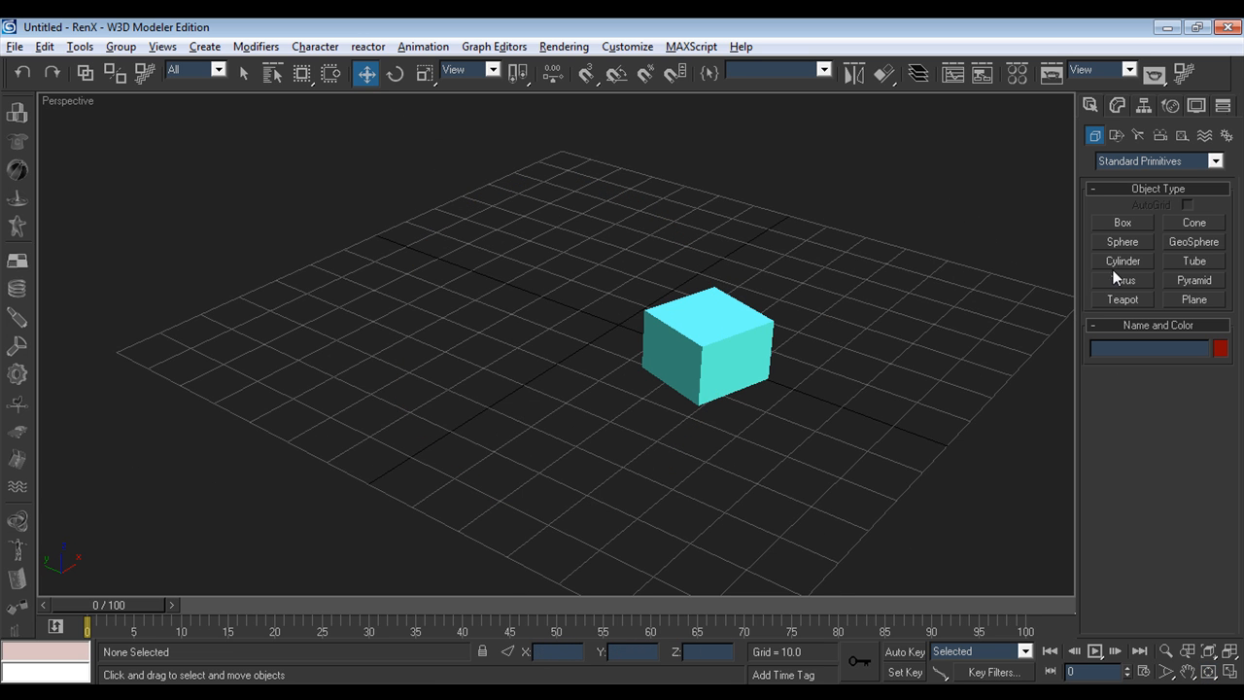
left_click(1125, 241)
left_click_drag(680, 234, 690, 259)
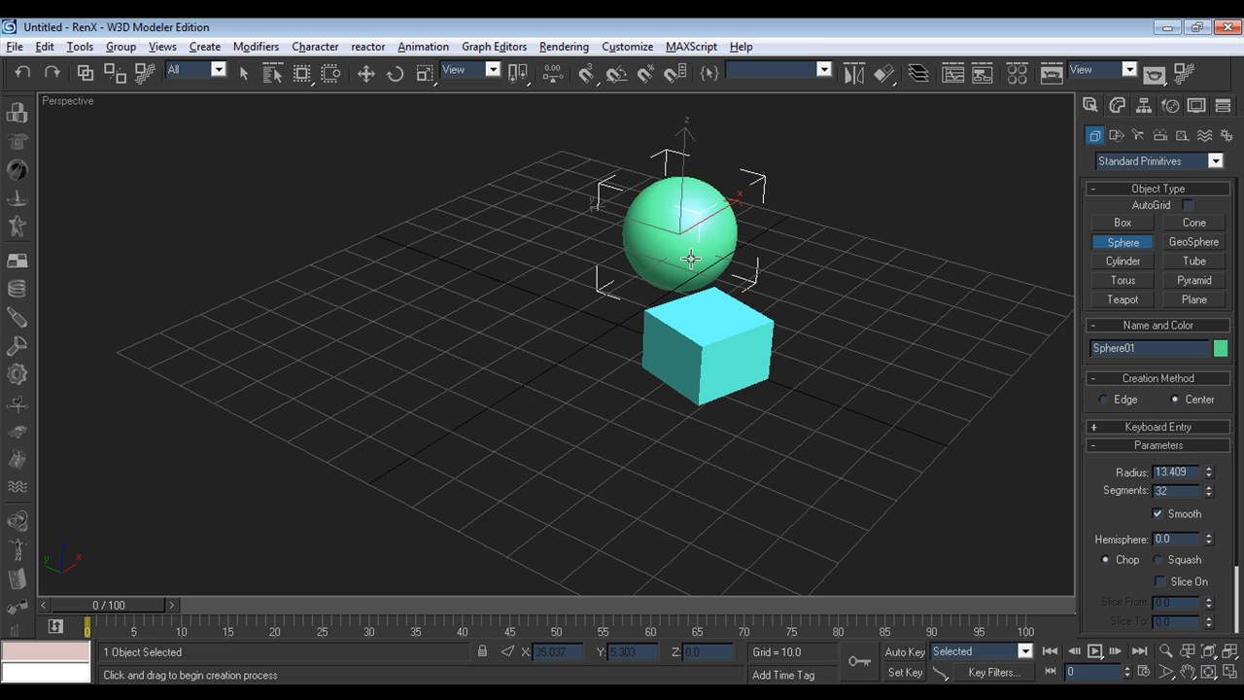
- Add a plane about 43.5 by 44.6 on the empty side of the grid and a cylinder on the opposite side
left_click(1195, 299)
left_click_drag(388, 274, 386, 425)
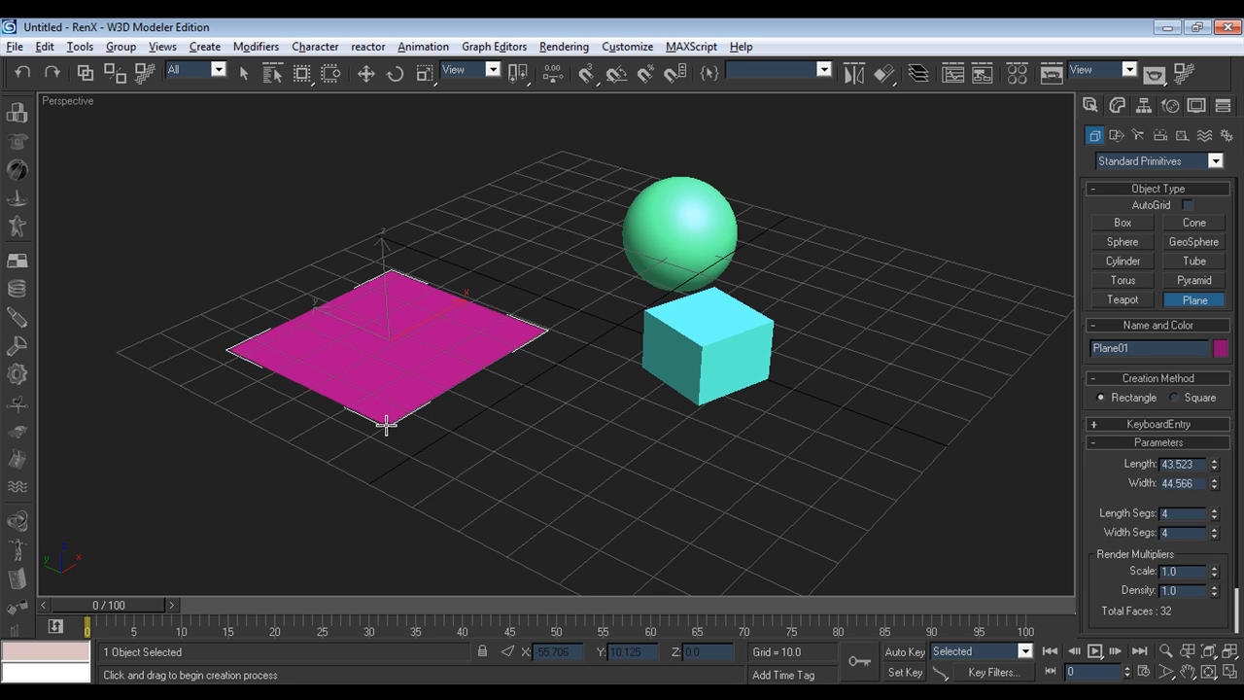
left_click(1123, 261)
left_click_drag(920, 316, 916, 342)
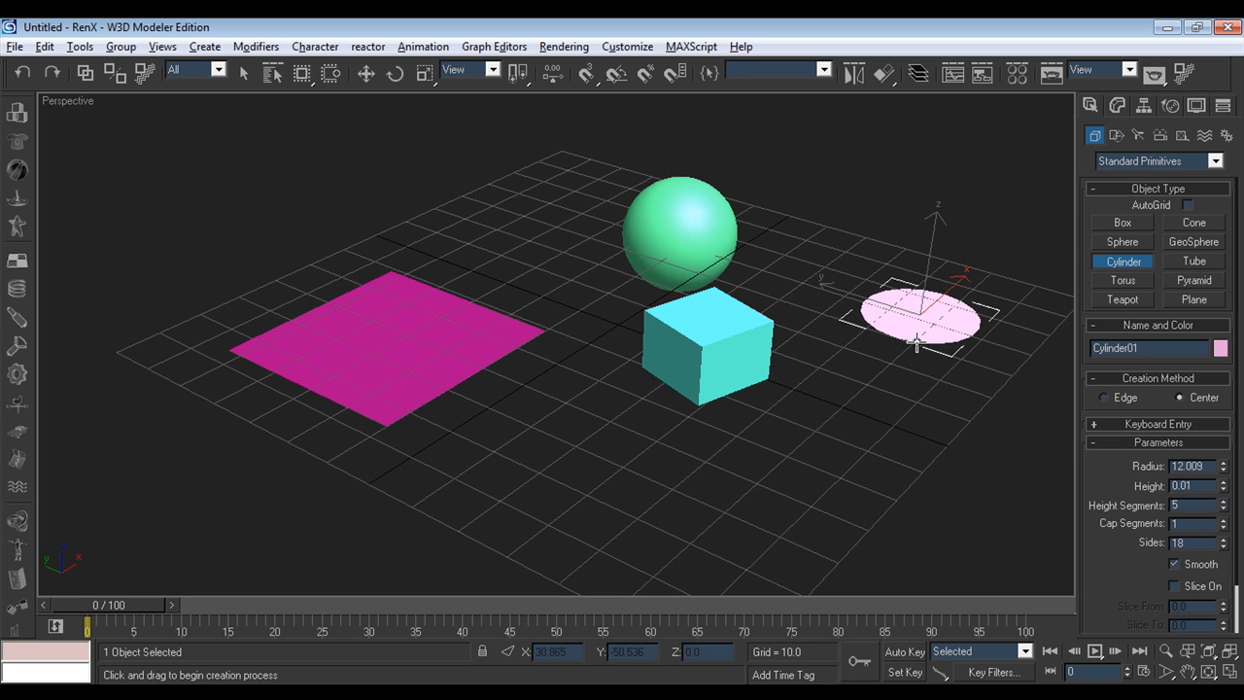
left_click(933, 204)
- Create a small upright tube on the grid in front of the box
left_click(1186, 262)
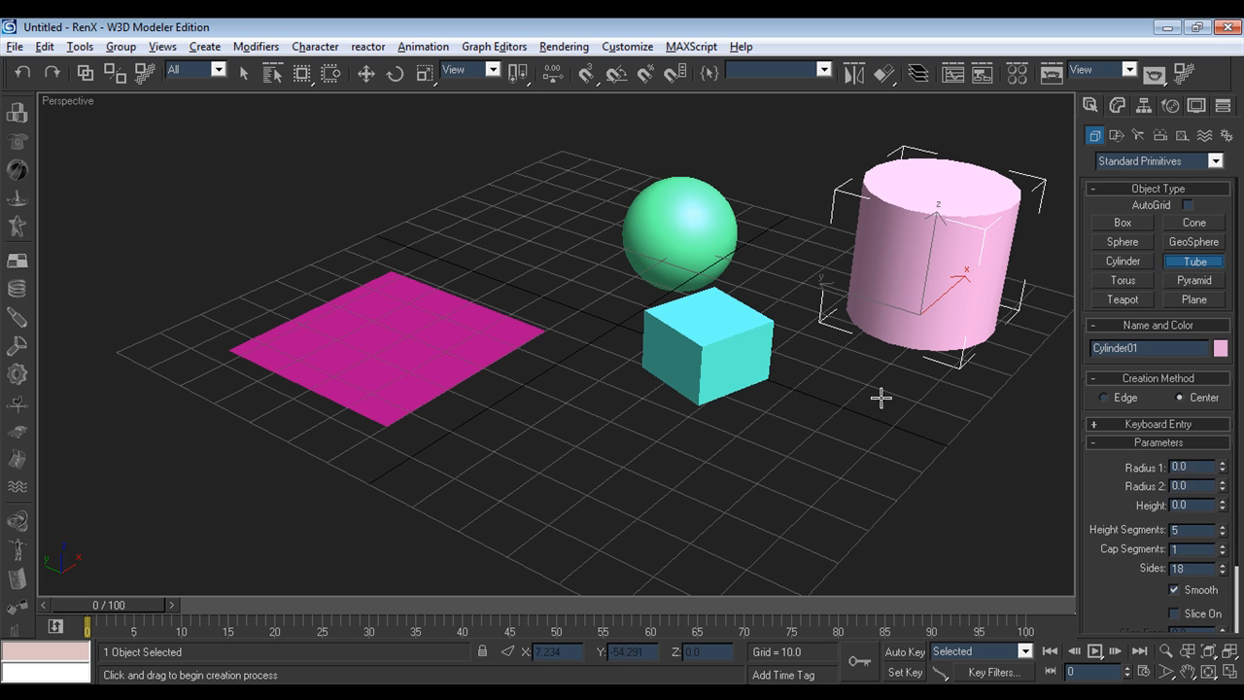
left_click_drag(794, 456, 808, 474)
left_click(810, 435)
left_click(809, 354)
- Create a large teapot in front of the box, move it behind the plane and deselect it
left_click(1123, 299)
left_click_drag(658, 414, 741, 466)
key("w")
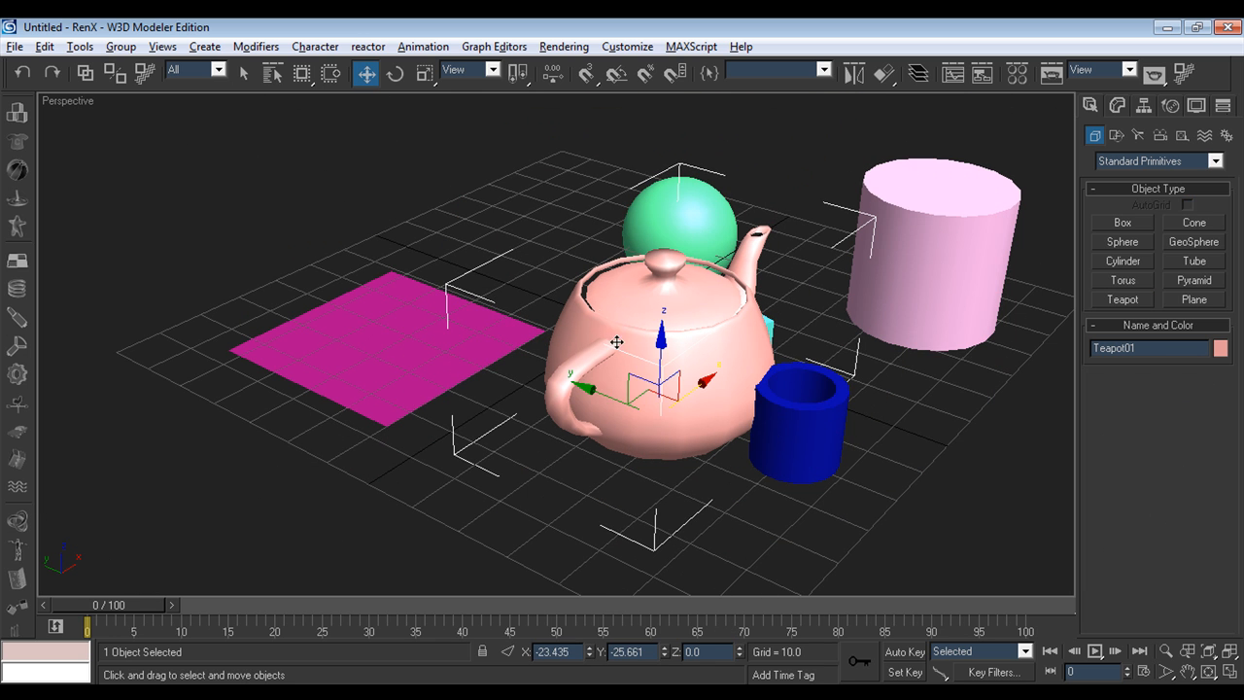
left_click_drag(614, 398, 254, 230)
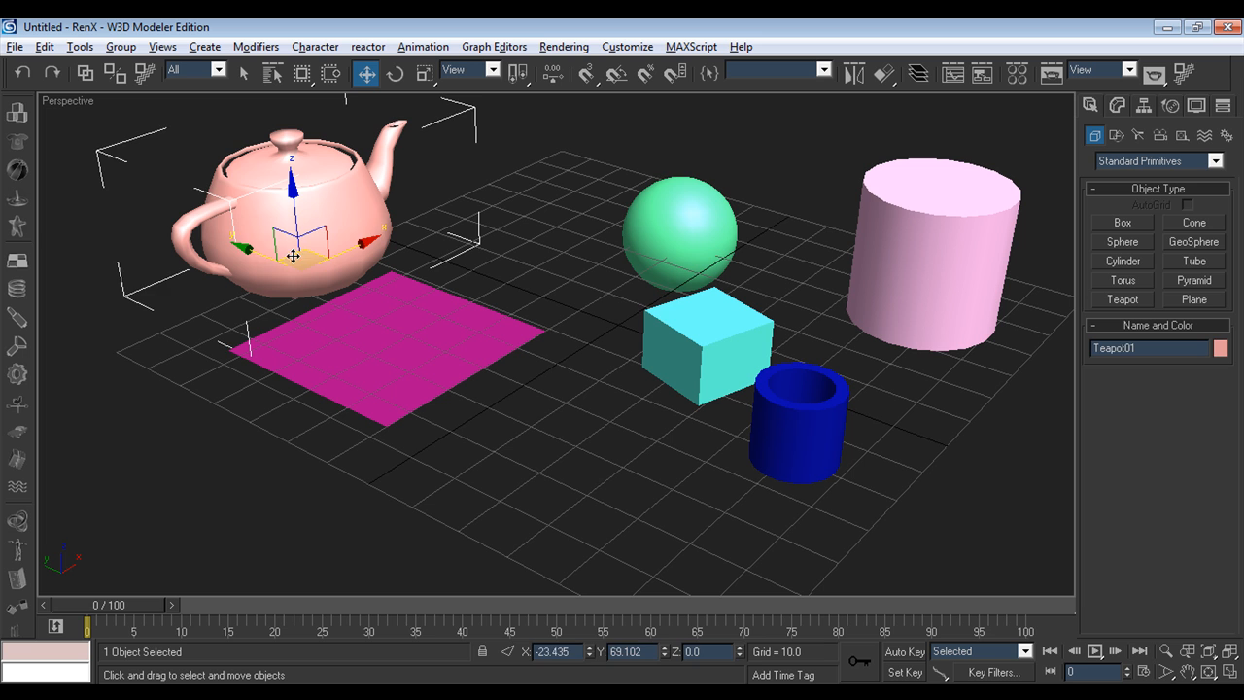
left_click(780, 491)
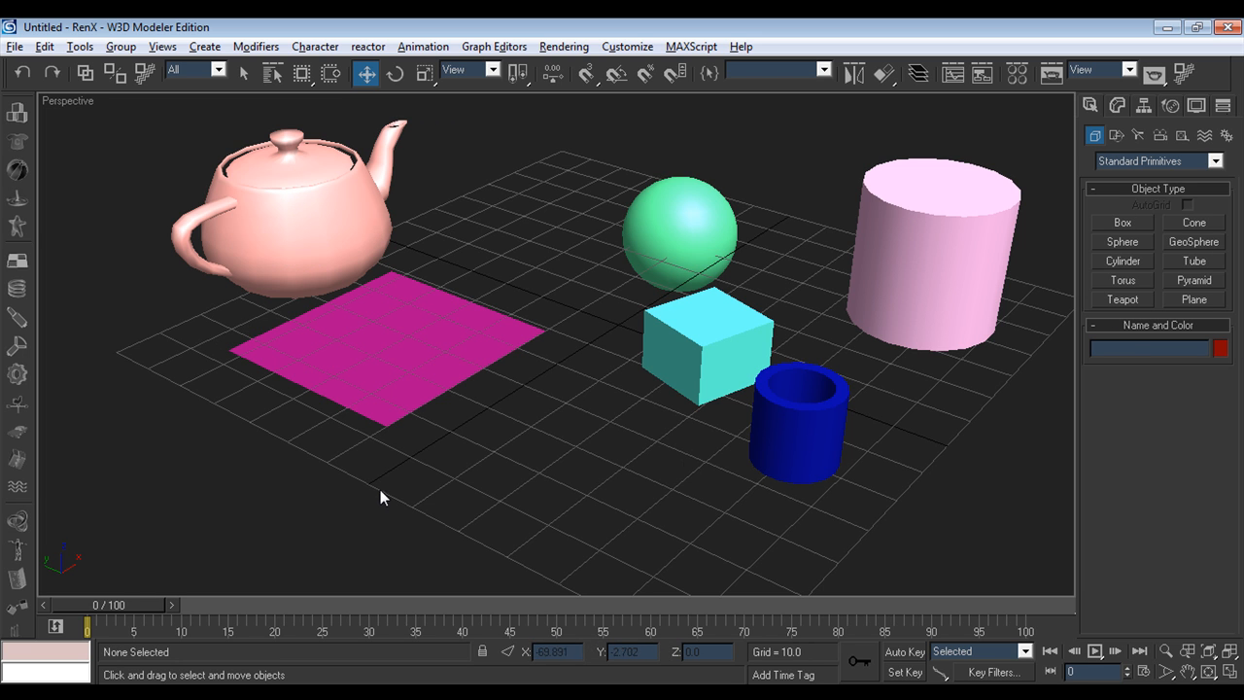
- Select all the objects in the scene, delete them and reset the view to the whole grid
scroll(375, 488, "down", 3)
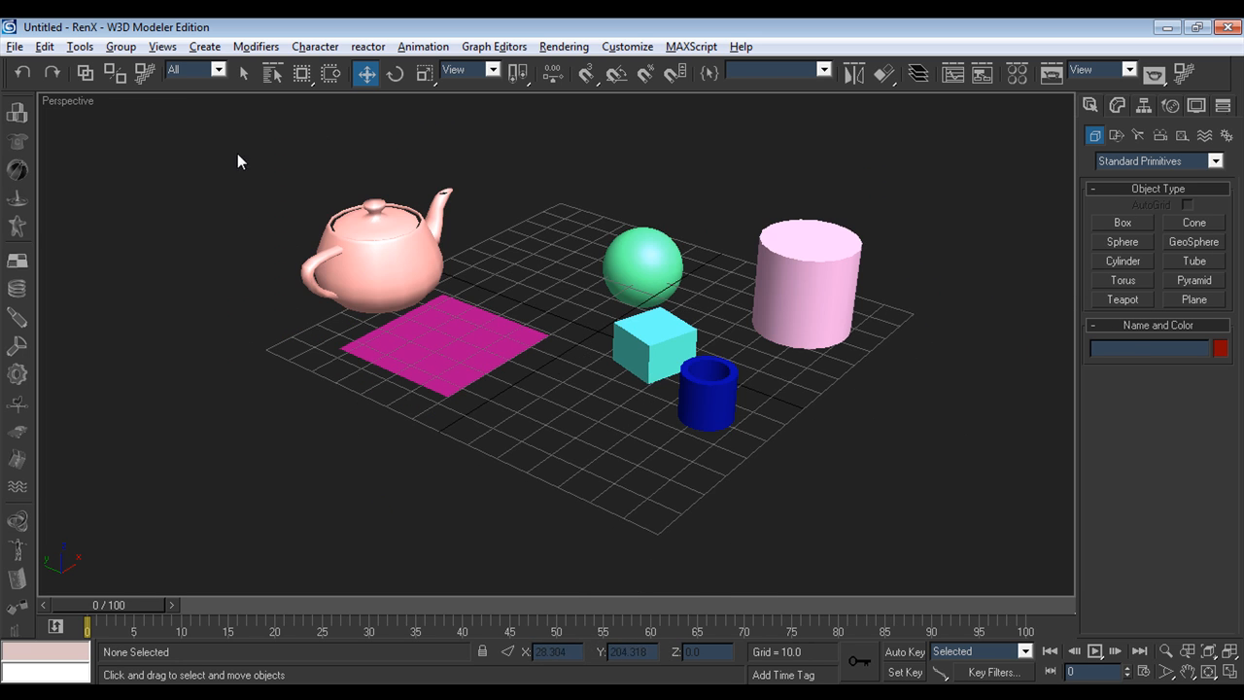
left_click_drag(237, 155, 817, 437)
key("Delete")
left_click(1229, 651)
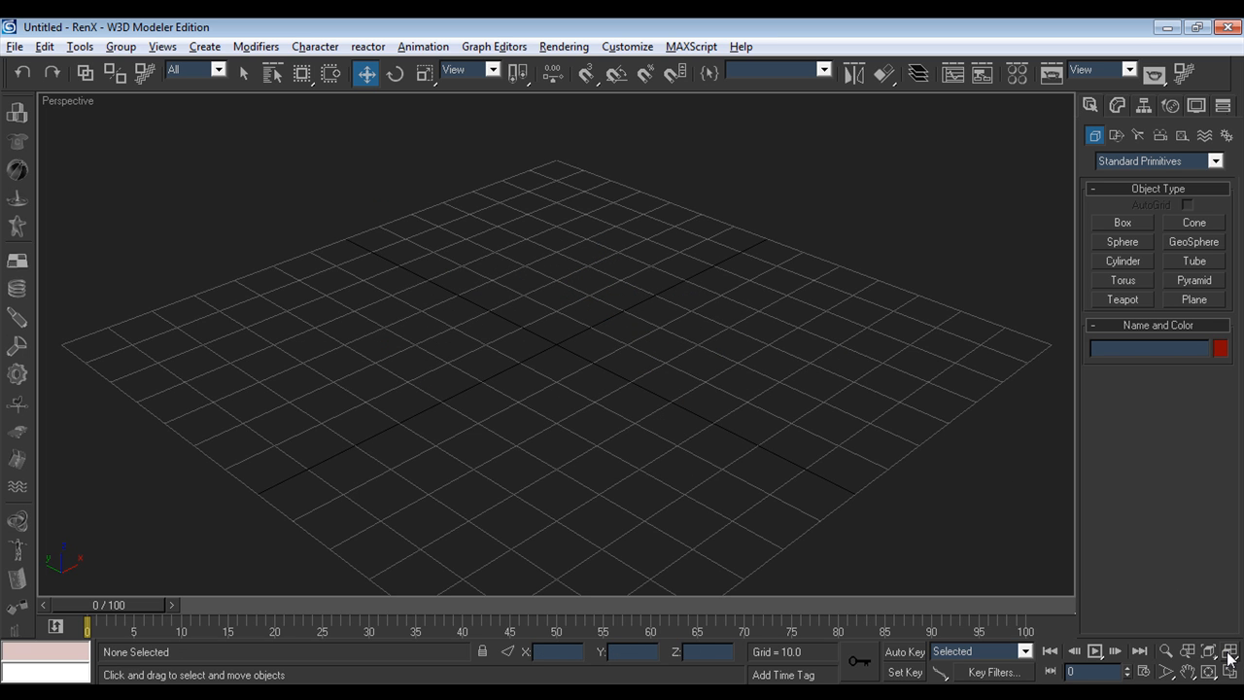
- Create a box about 28.9 long and 27.1 wide at the middle of the grid and select it for moving
left_click(1107, 224)
left_click_drag(556, 308, 563, 409)
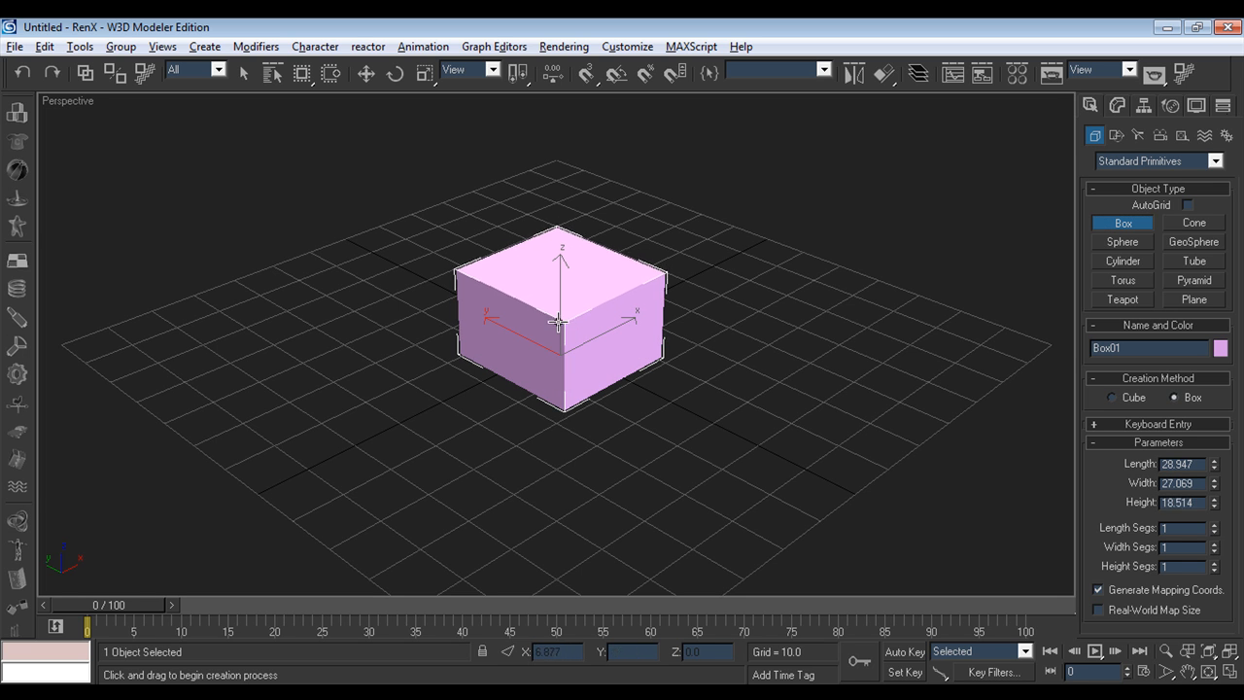
left_click(564, 282)
left_click(365, 73)
left_click(415, 255)
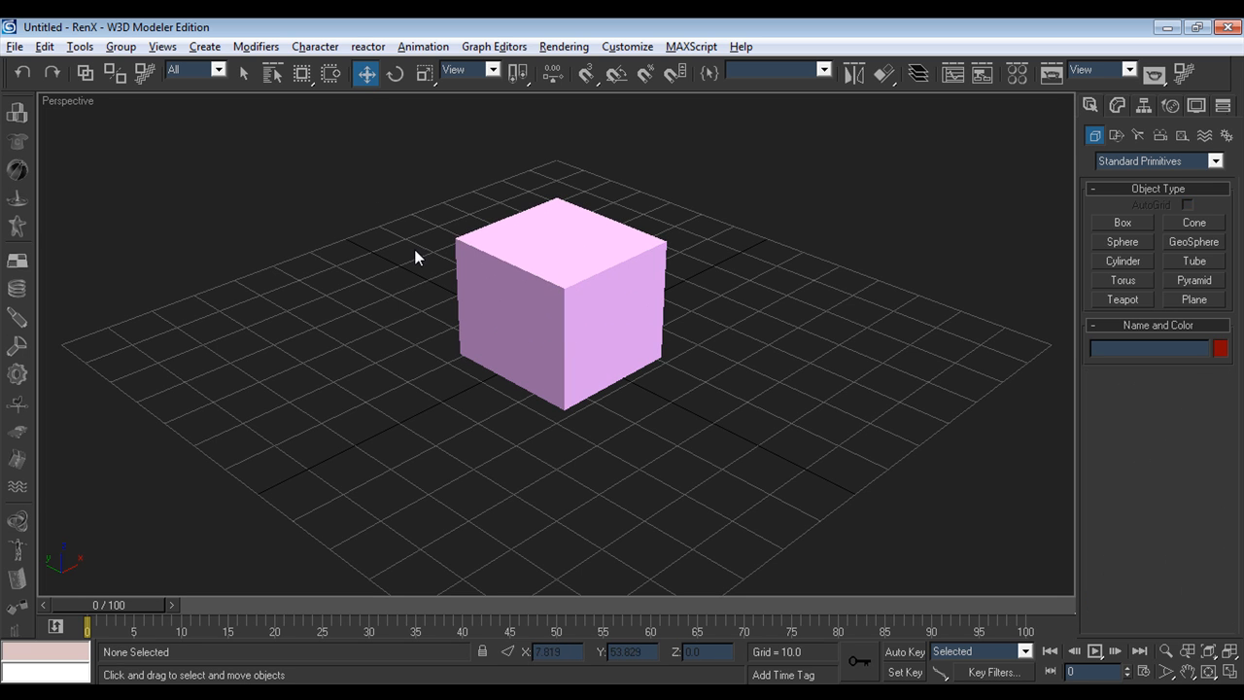
left_click(547, 303)
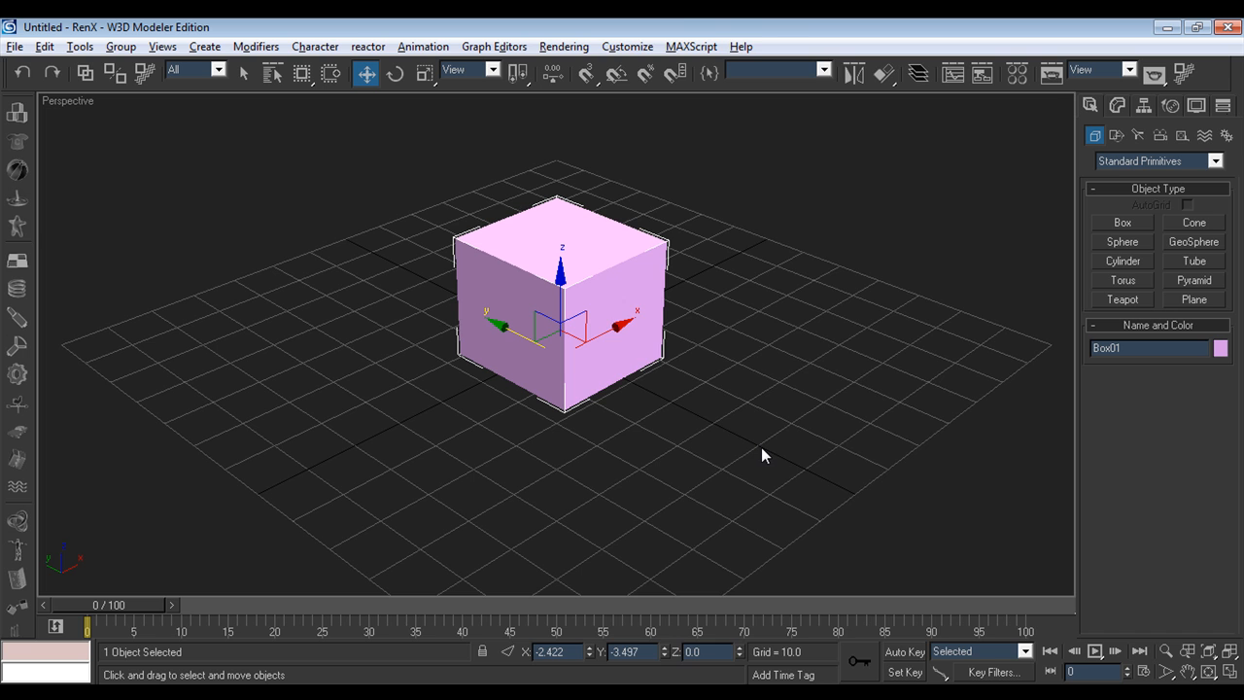
- Open the Material Editor, reset all its material slots and select the first slot
key("m")
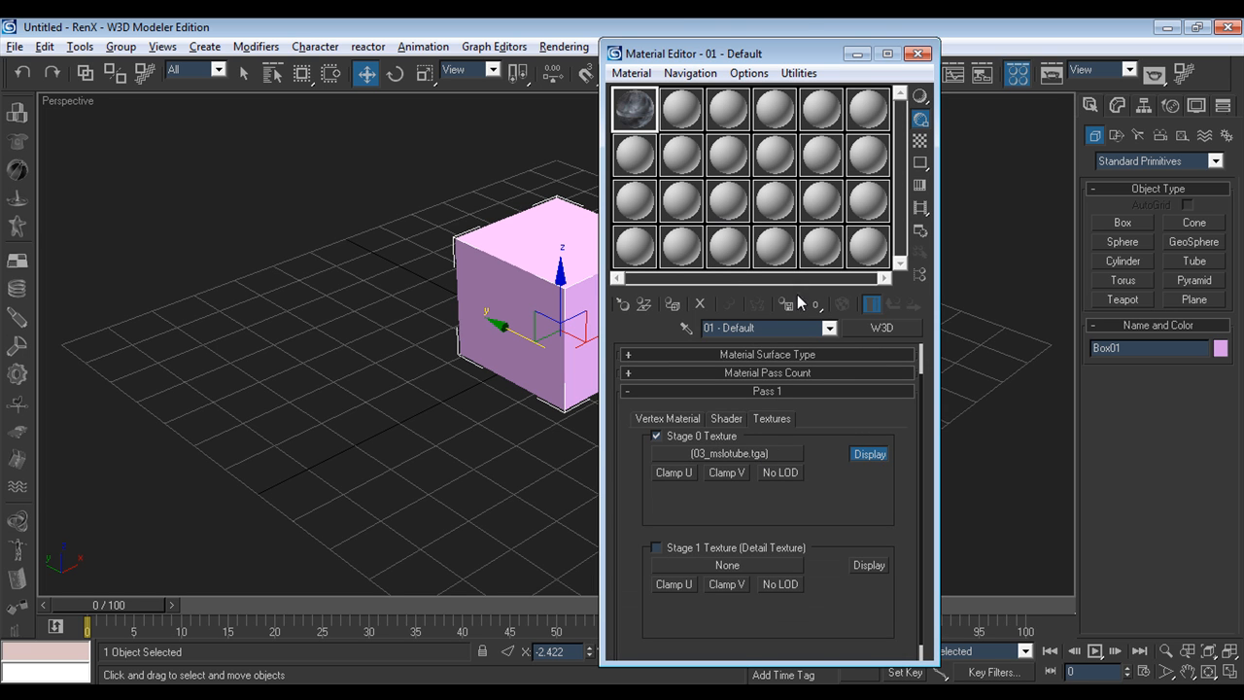
left_click(681, 109)
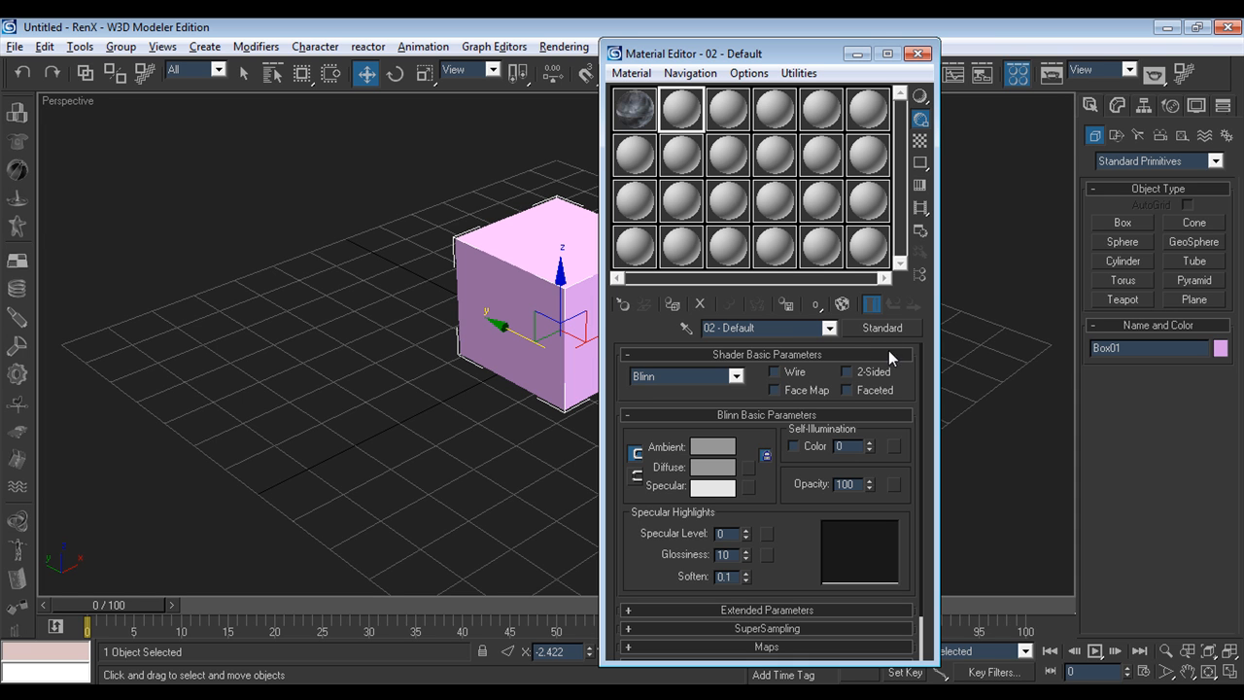
left_click(798, 72)
left_click(695, 182)
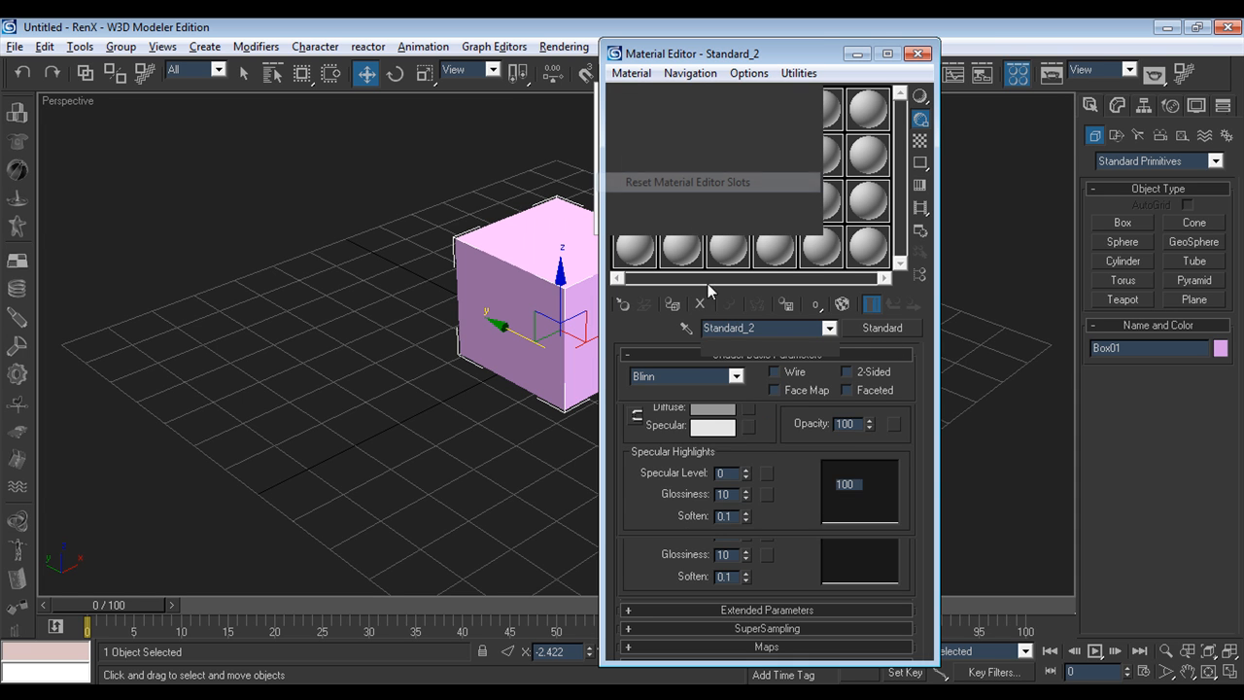
left_click(632, 108)
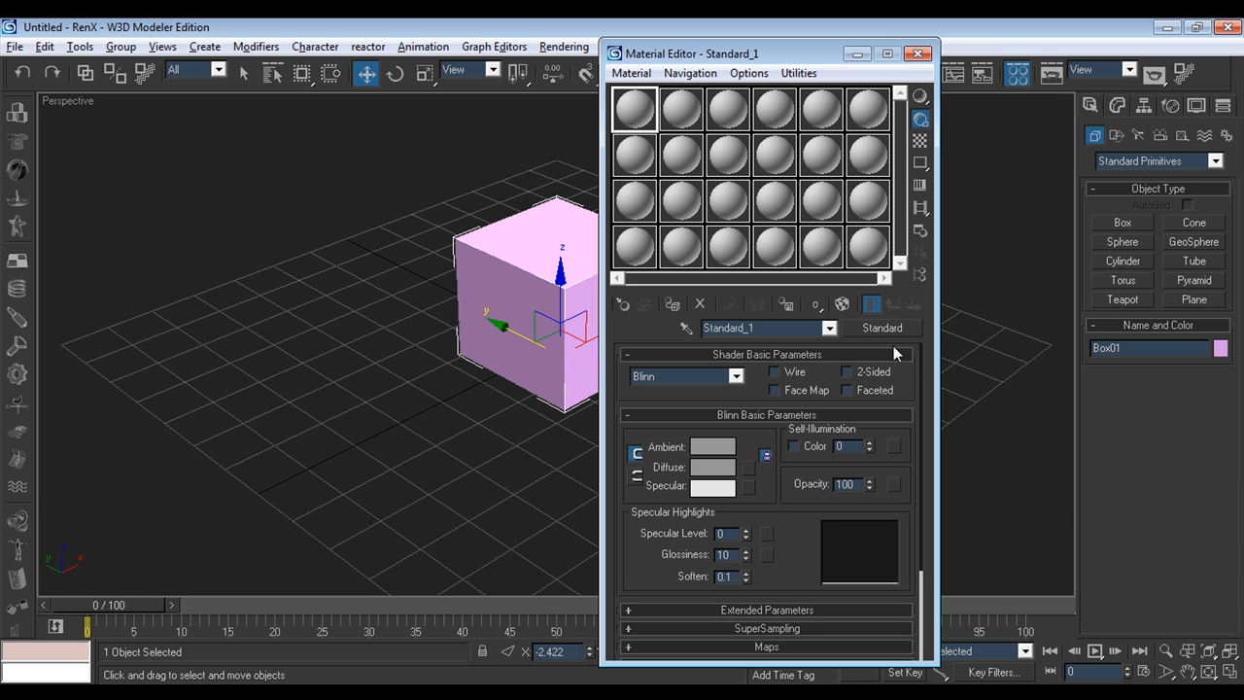
- Change the first material's type to W3D and name it Box_mauler
left_click(884, 326)
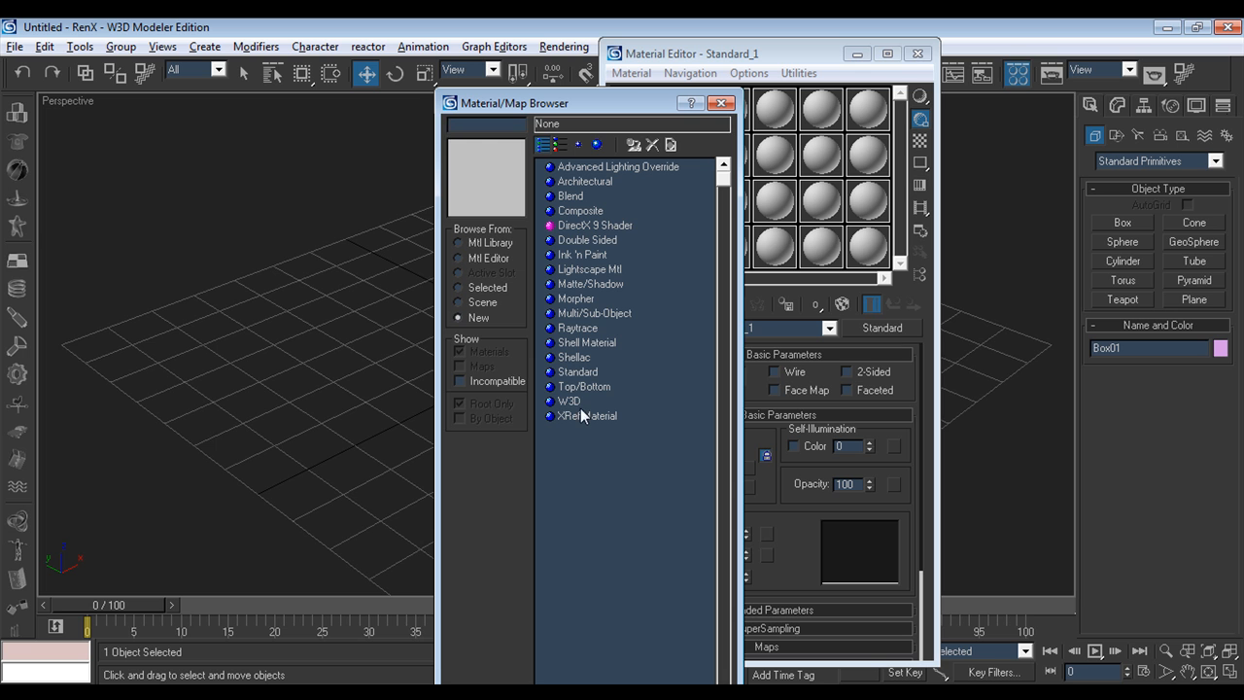
double_click(567, 401)
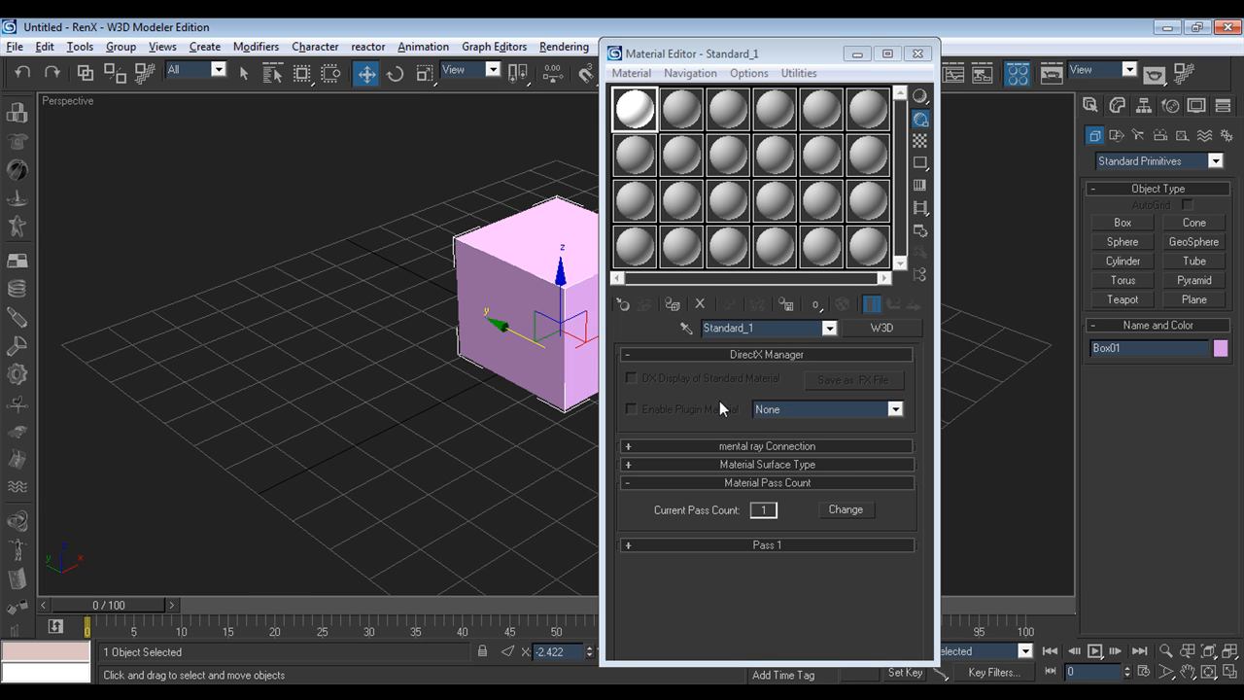
left_click(721, 356)
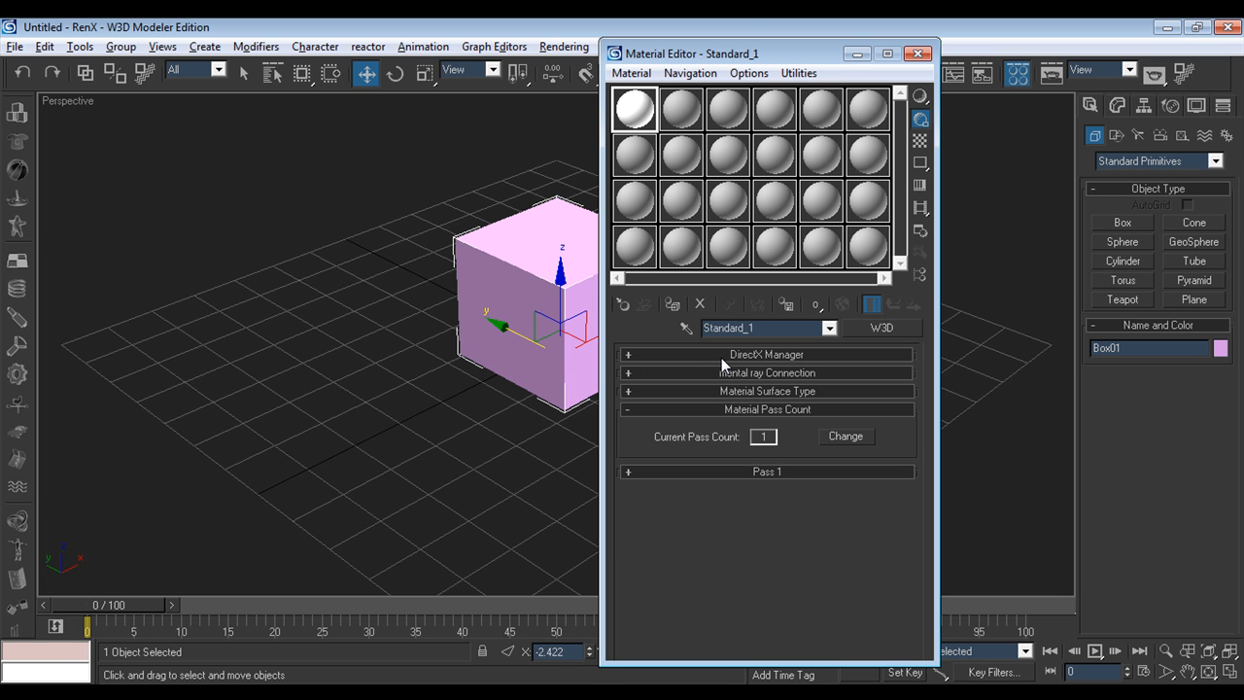
left_click_drag(781, 331, 729, 330)
type("Box_mauler")
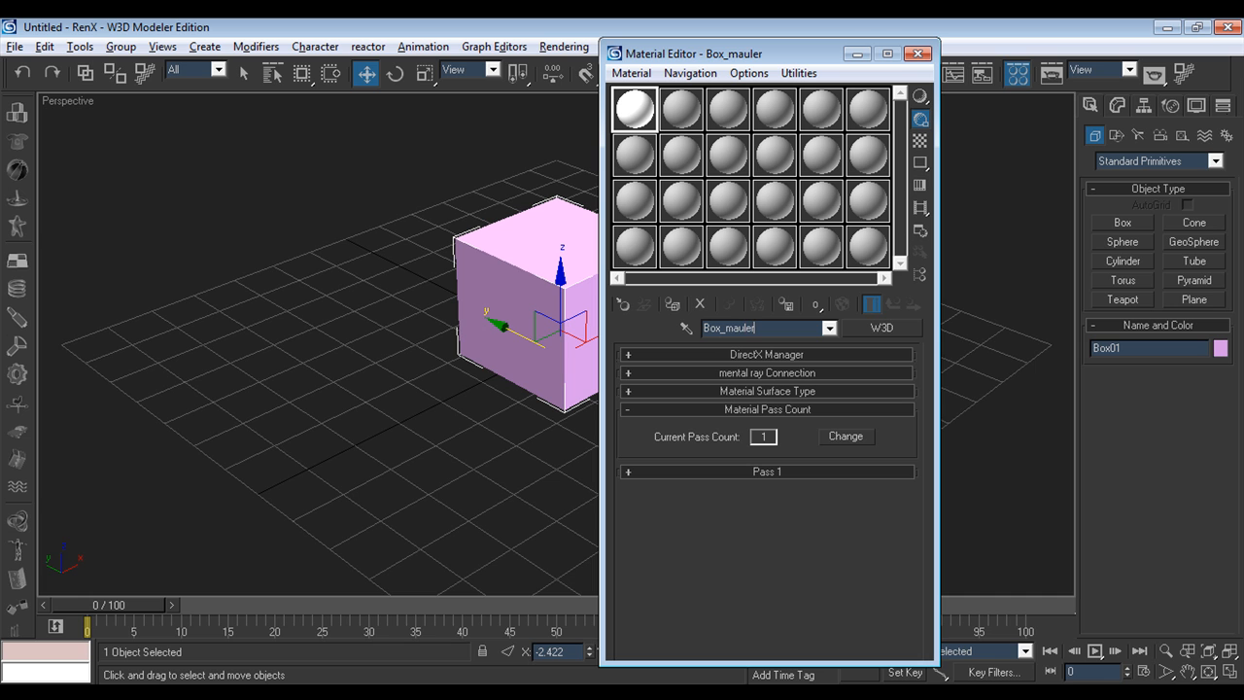
- Set the Box_mauler material's surface type to Light Metal
left_click(785, 392)
left_click(773, 419)
scroll(778, 442, "up", 3)
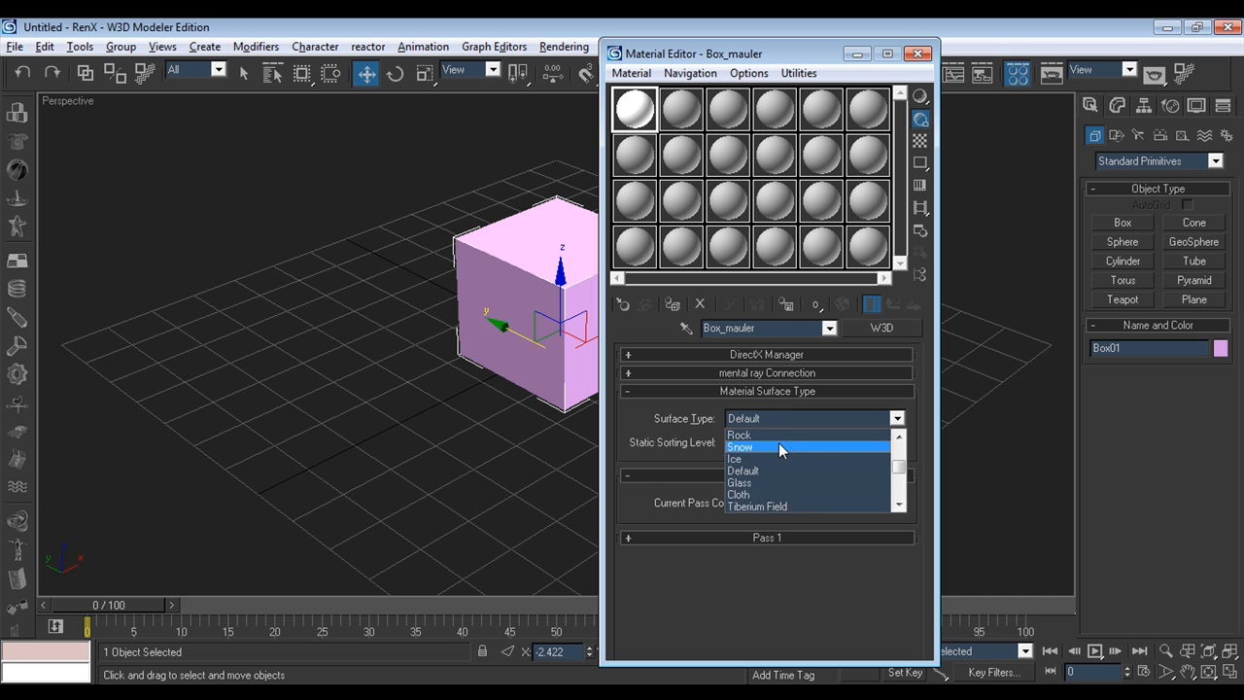
scroll(779, 454, "up", 3)
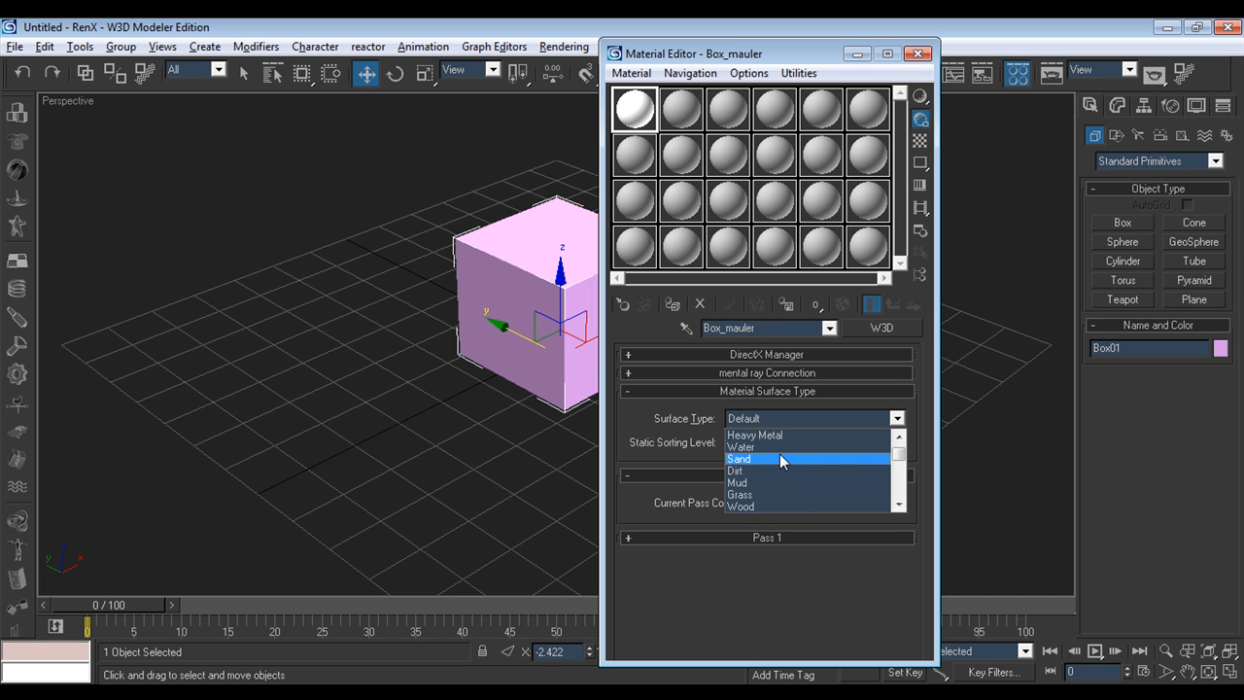
scroll(806, 479, "up", 1)
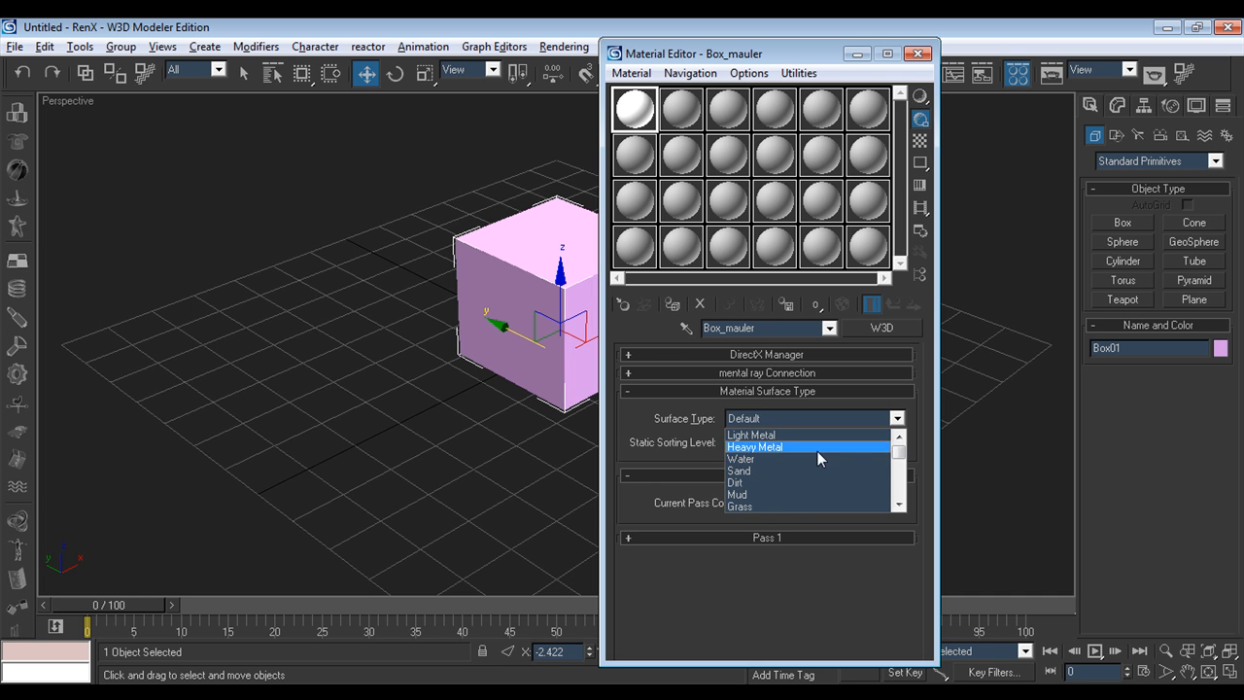
left_click(762, 435)
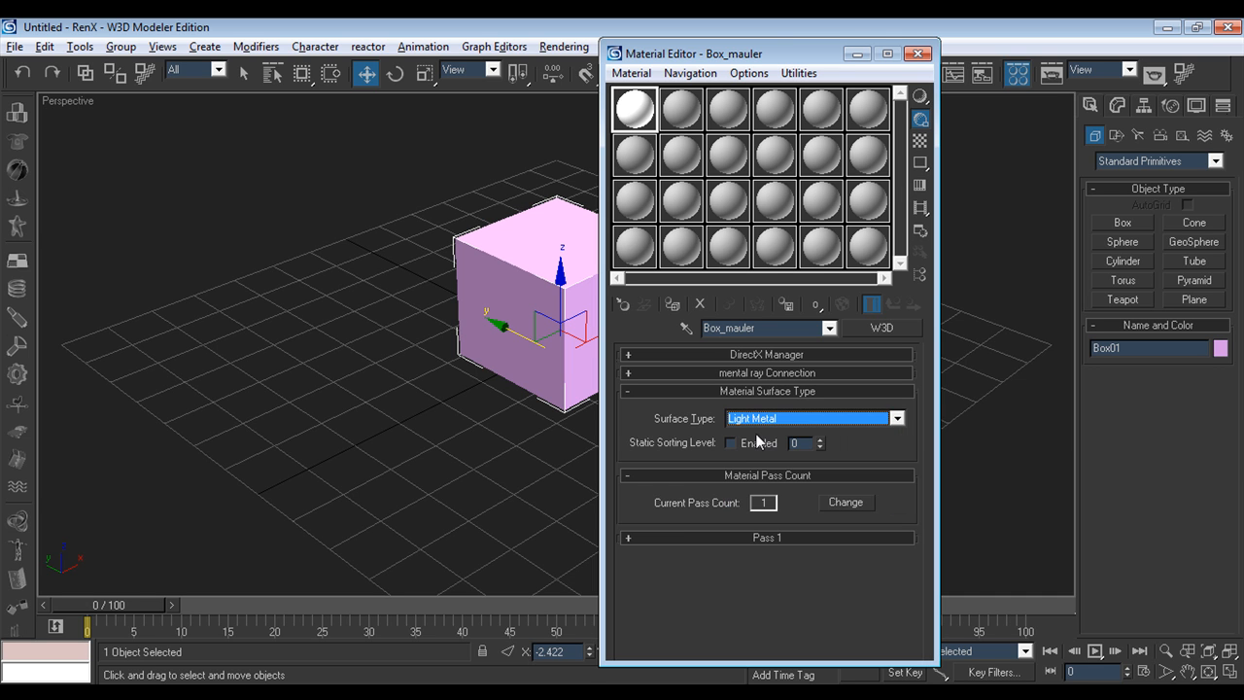
left_click(746, 391)
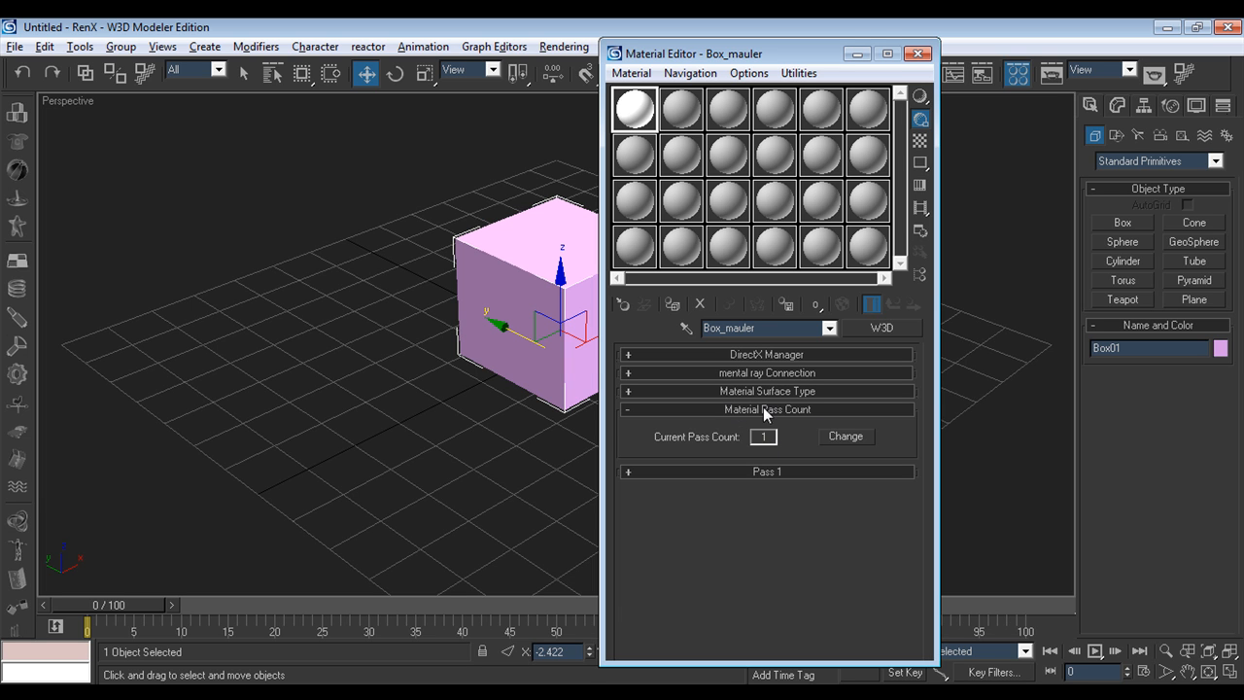
- Enable the Stage 0 Texture in the Pass 1 settings of the Box_mauler material
left_click(766, 409)
left_click(715, 431)
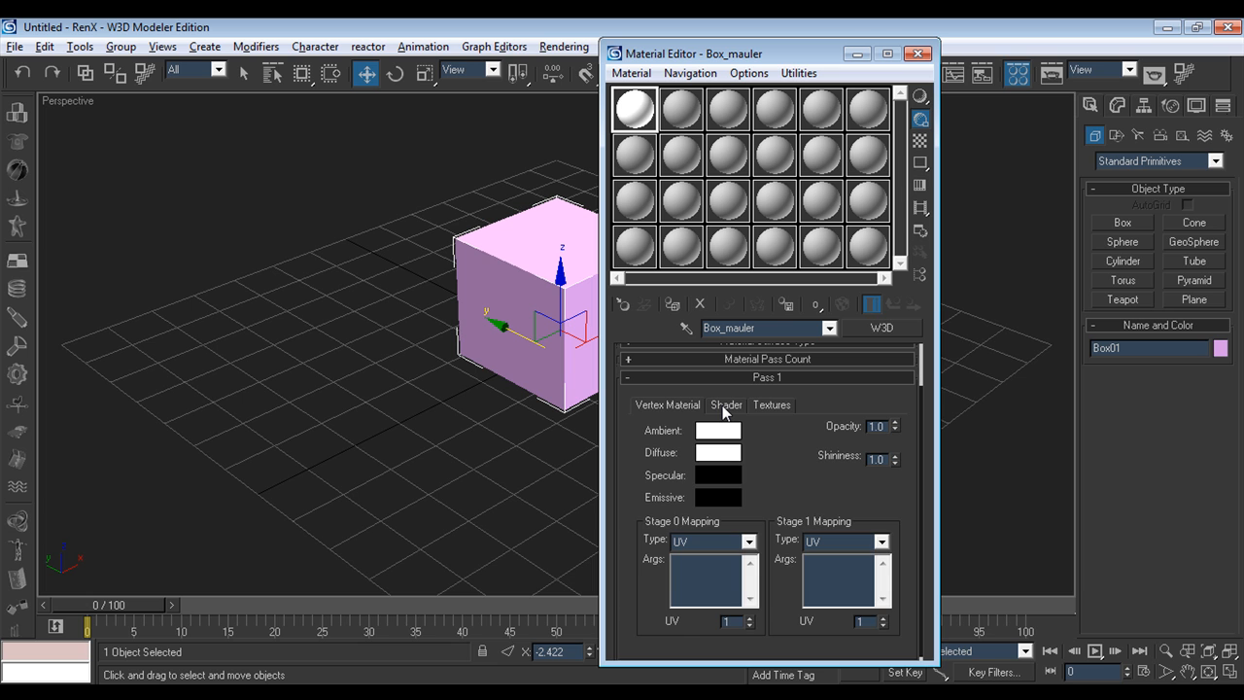
left_click(725, 405)
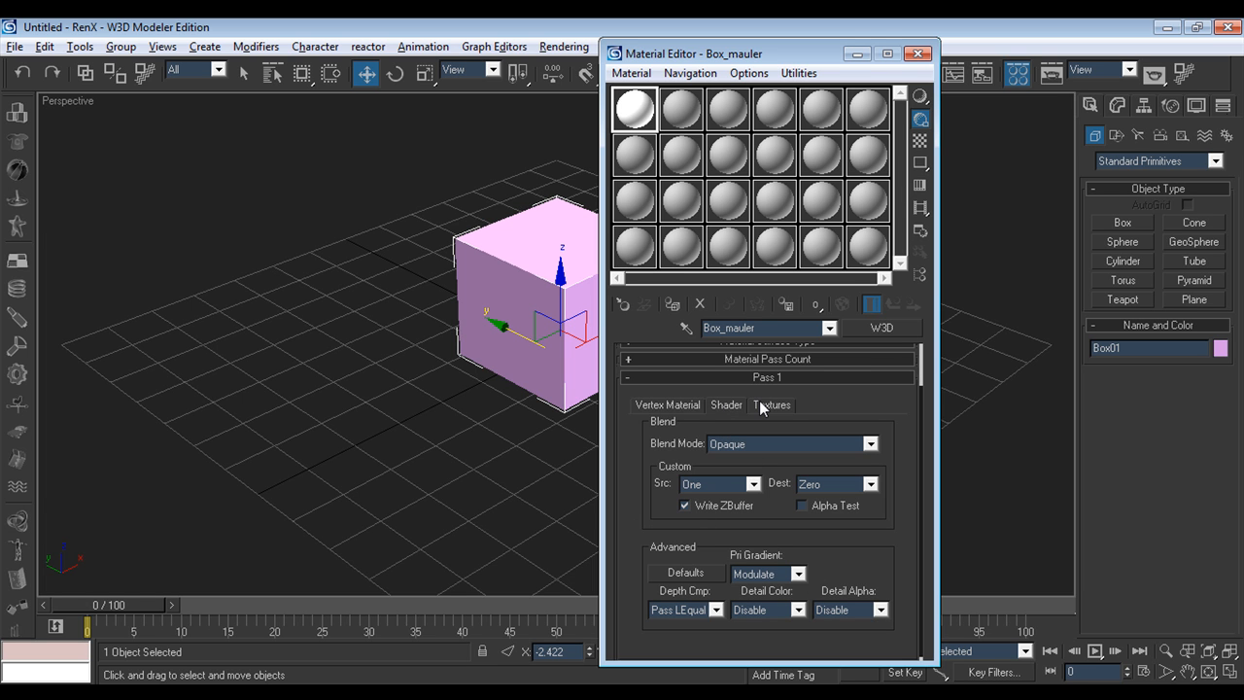
left_click(762, 405)
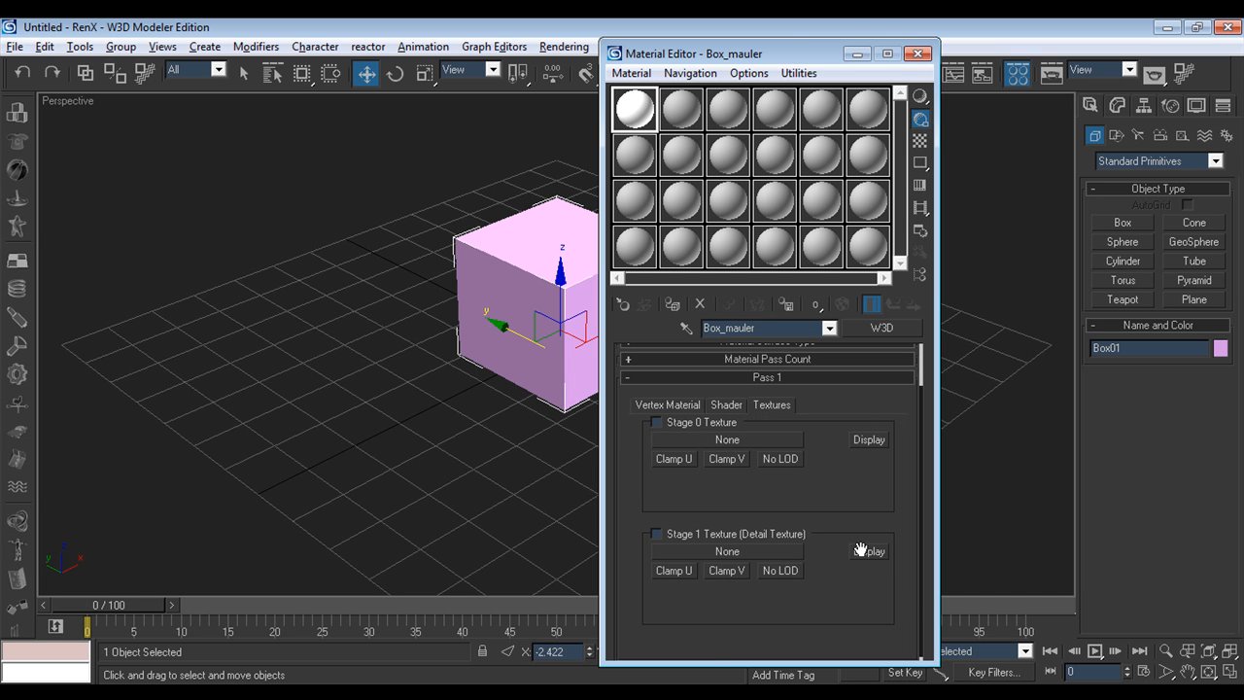
left_click(656, 422)
- Load 01_missilerib.tga from the 4.Textures folder as the Stage 0 texture
left_click(728, 438)
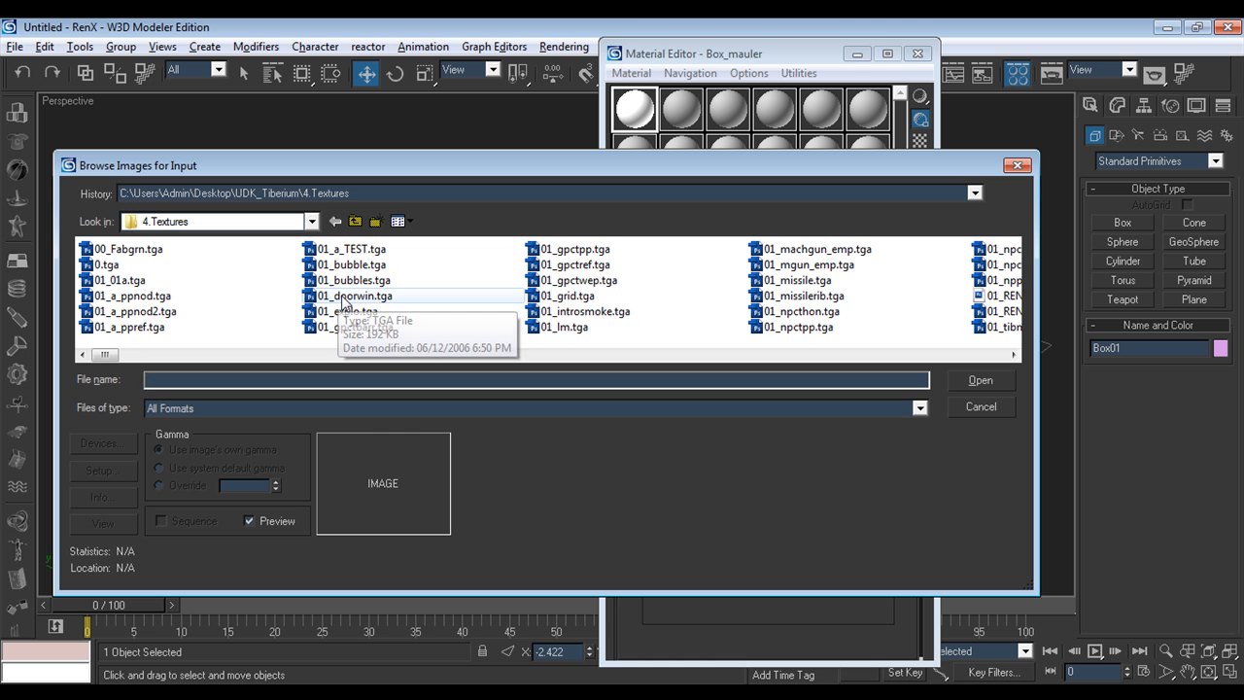
left_click(342, 296)
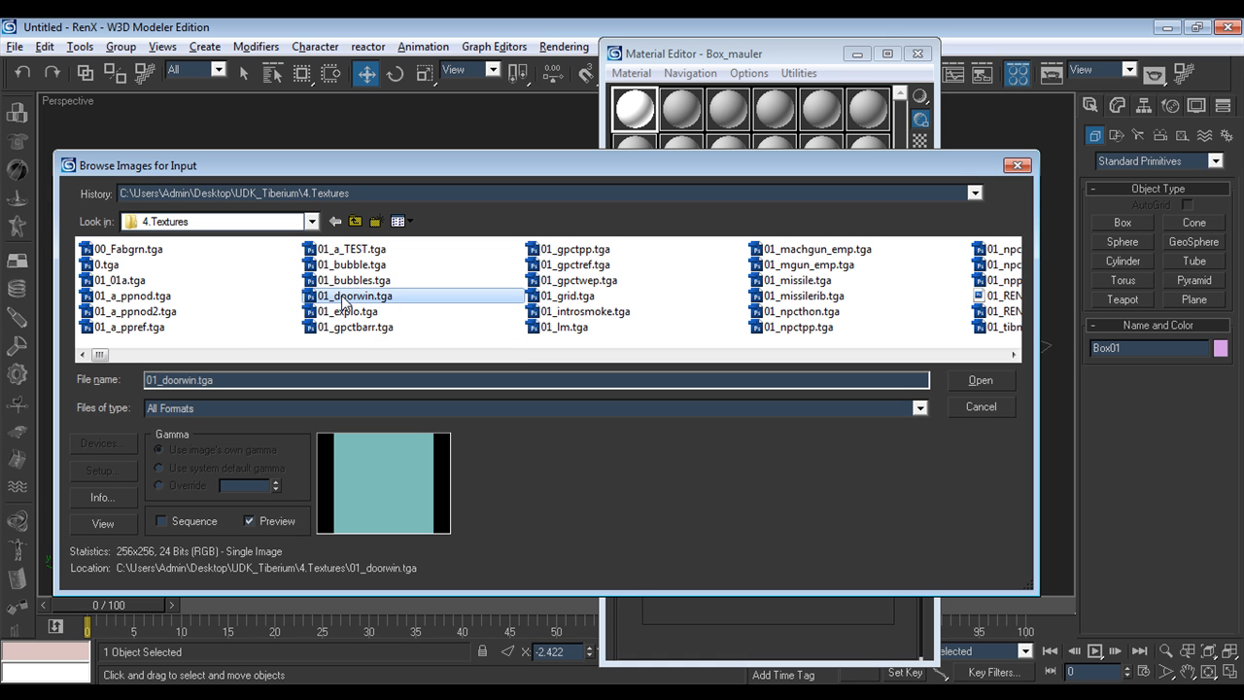
key("Right")
key("Right")
key("Right")
key("Left")
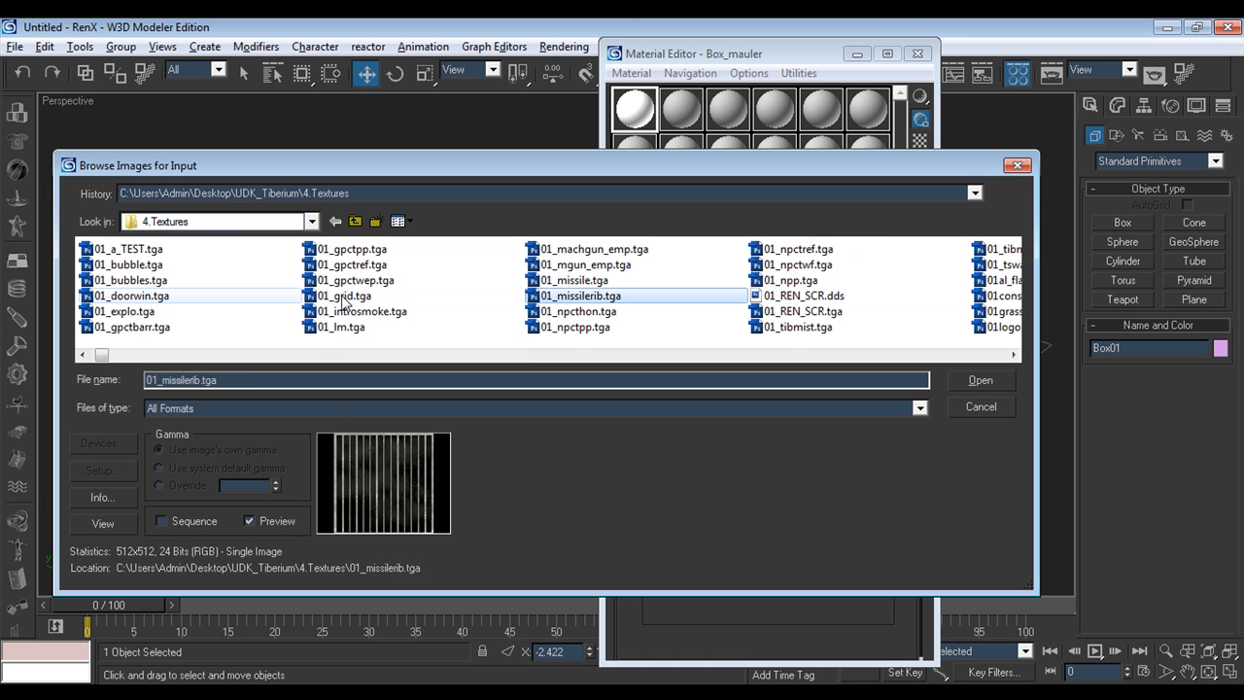
key("Left")
key("Right")
key("Return")
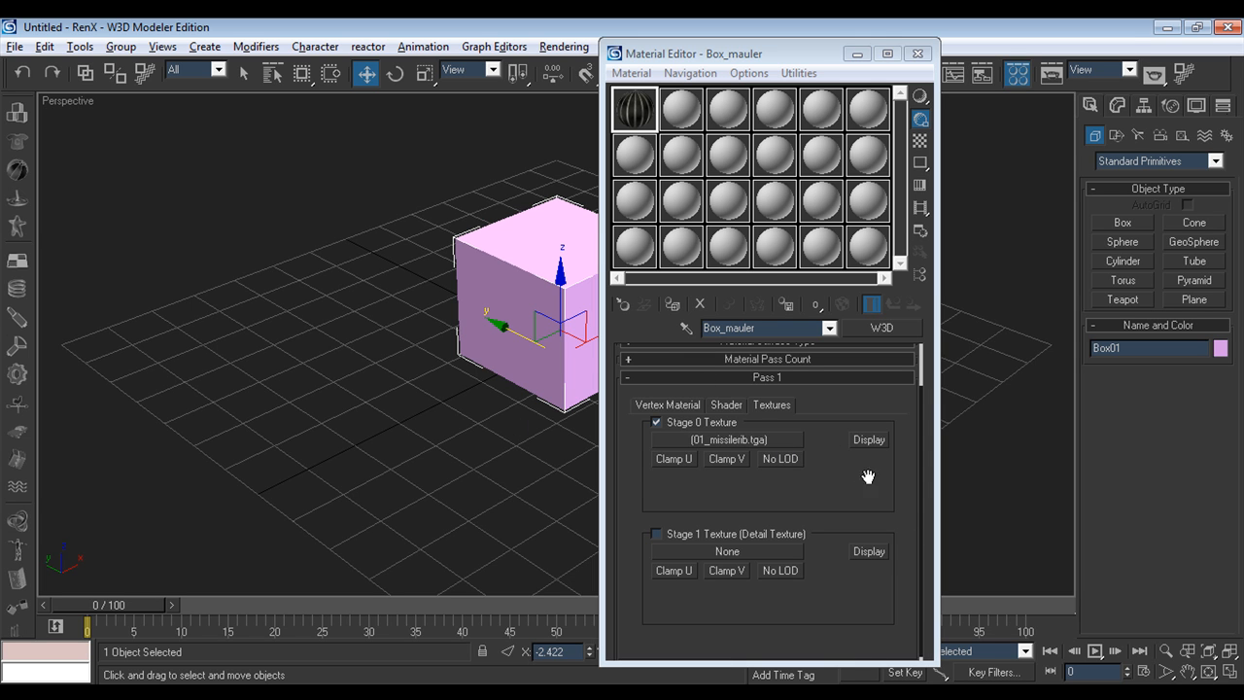
- Assign the Box_mauler material to the box with its Stage 0 texture displayed and close the Material Editor
left_click(868, 440)
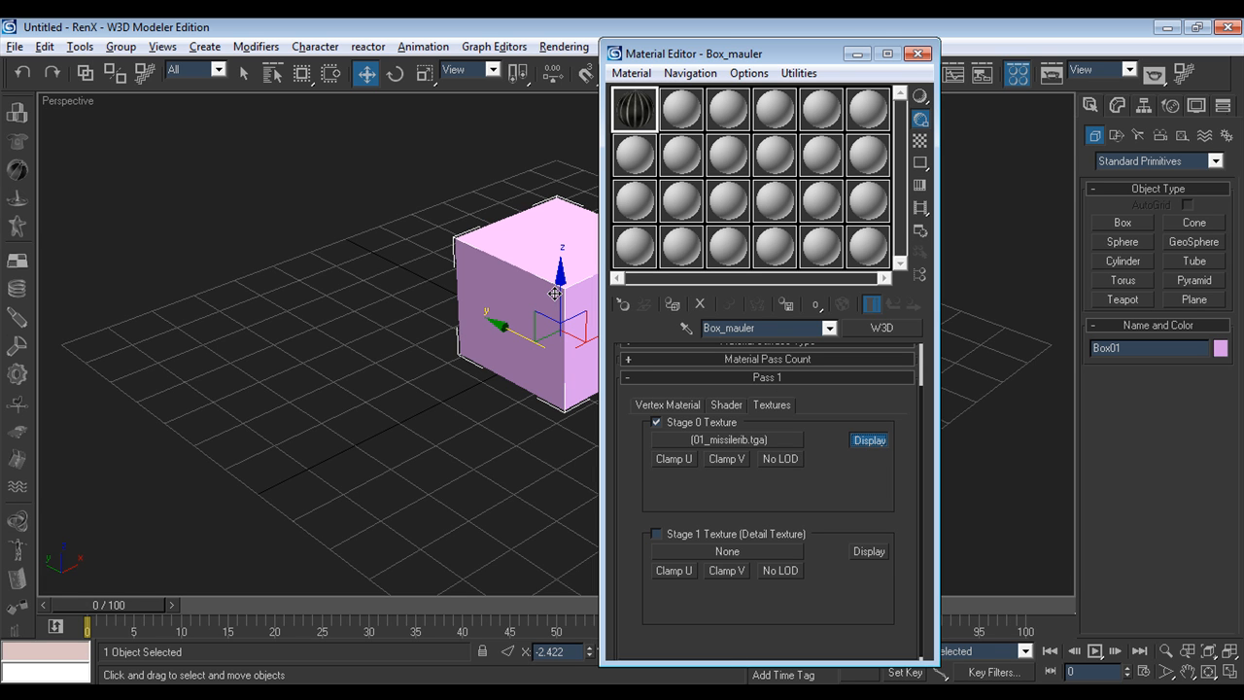
left_click(670, 305)
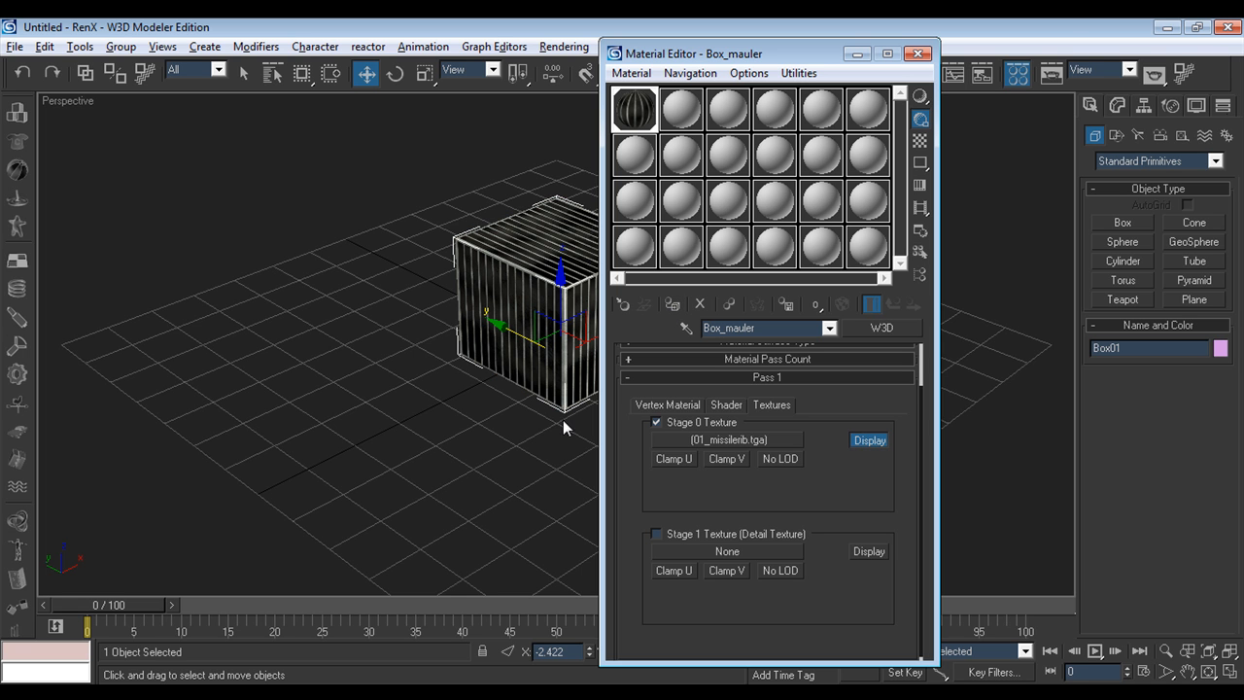
left_click_drag(799, 60, 949, 53)
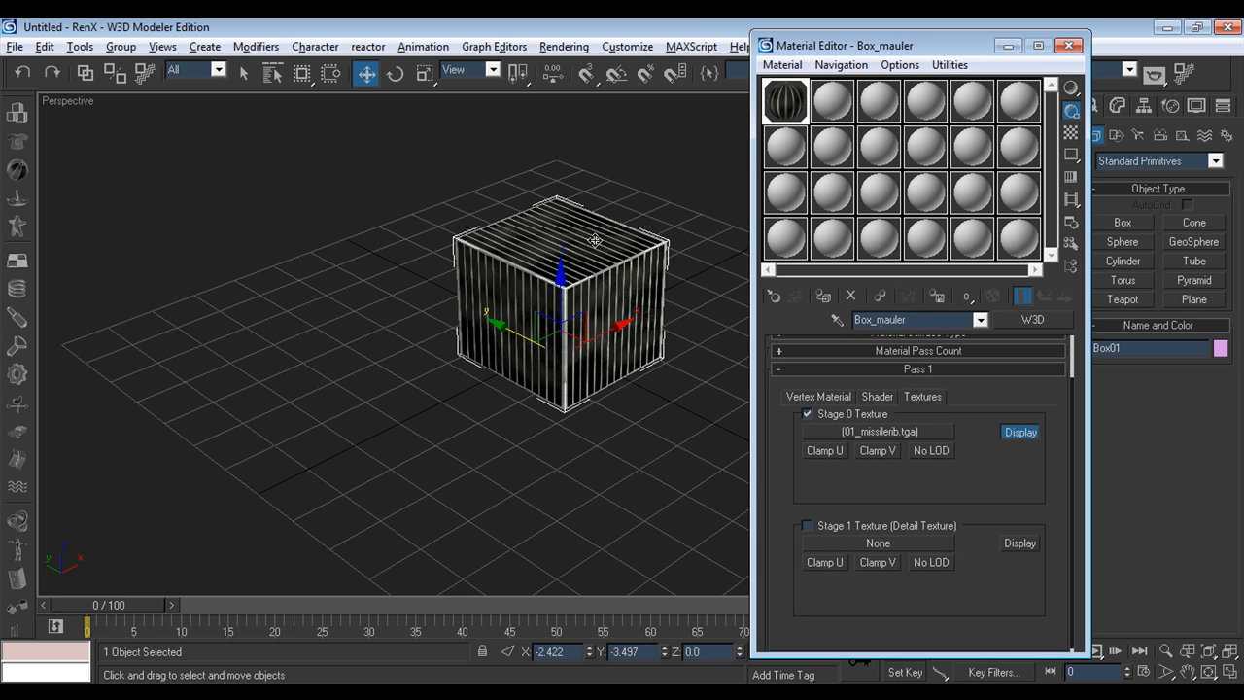
left_click(1219, 657)
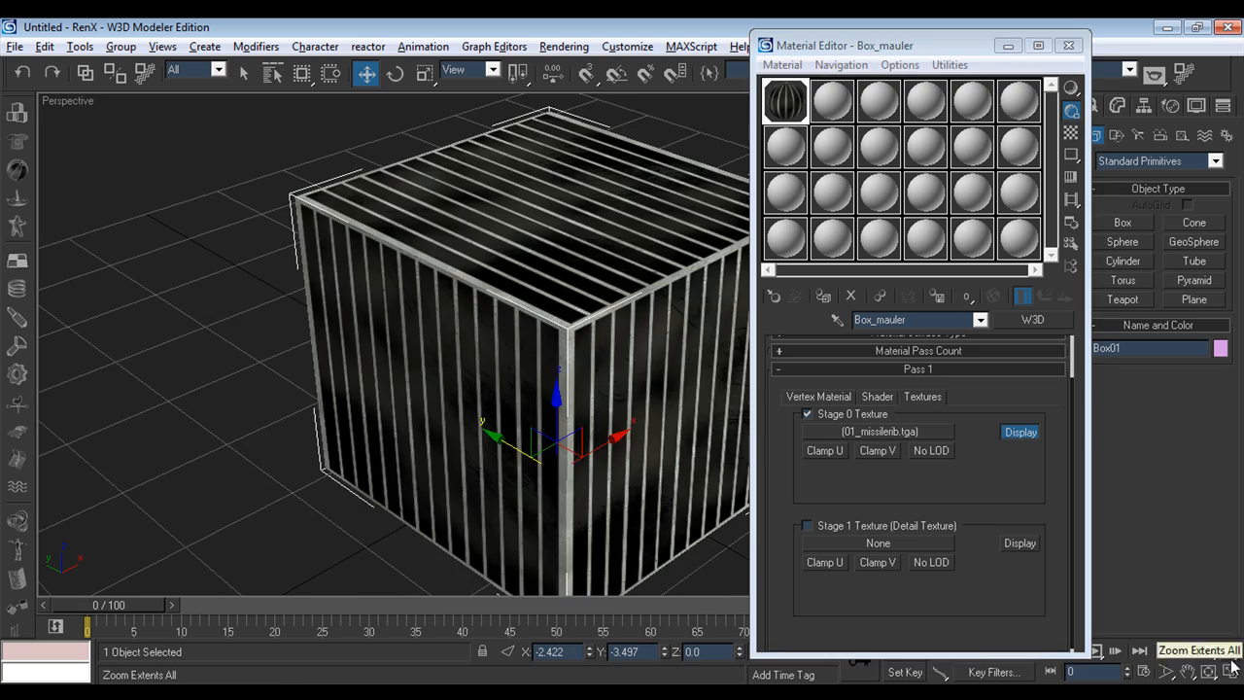
left_click(1208, 671)
left_click_drag(577, 453, 518, 385)
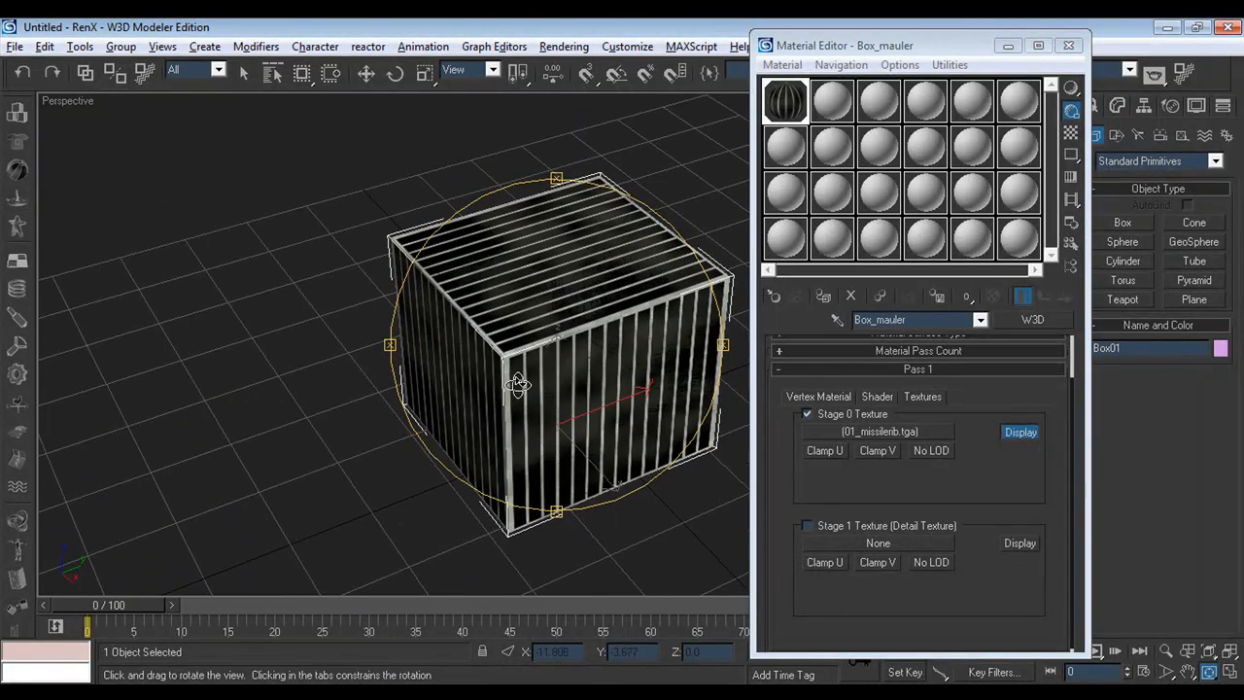
left_click(1068, 45)
- Apply a UVW Map modifier to the textured box and set its mapping type to Box
mouse_move(653, 380)
left_mouse_down()
mouse_move(469, 333)
mouse_move(729, 374)
mouse_move(616, 386)
mouse_move(711, 344)
mouse_move(569, 347)
mouse_move(664, 328)
mouse_move(638, 382)
left_mouse_up()
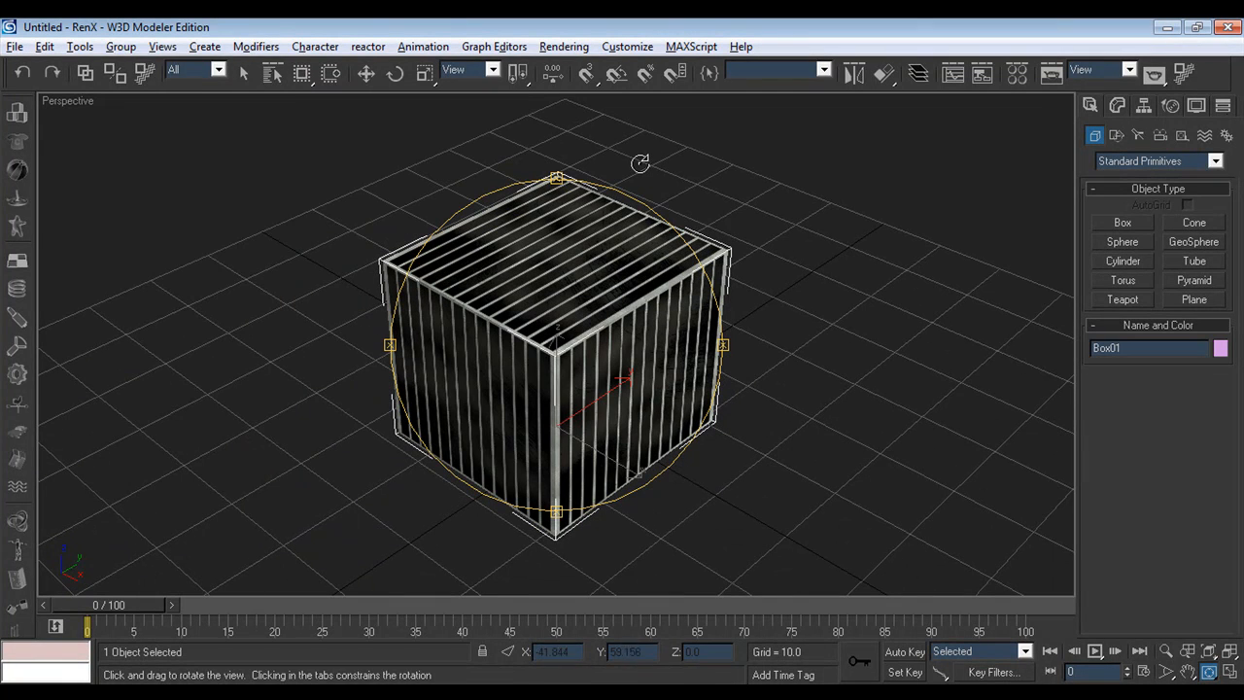
left_click(259, 48)
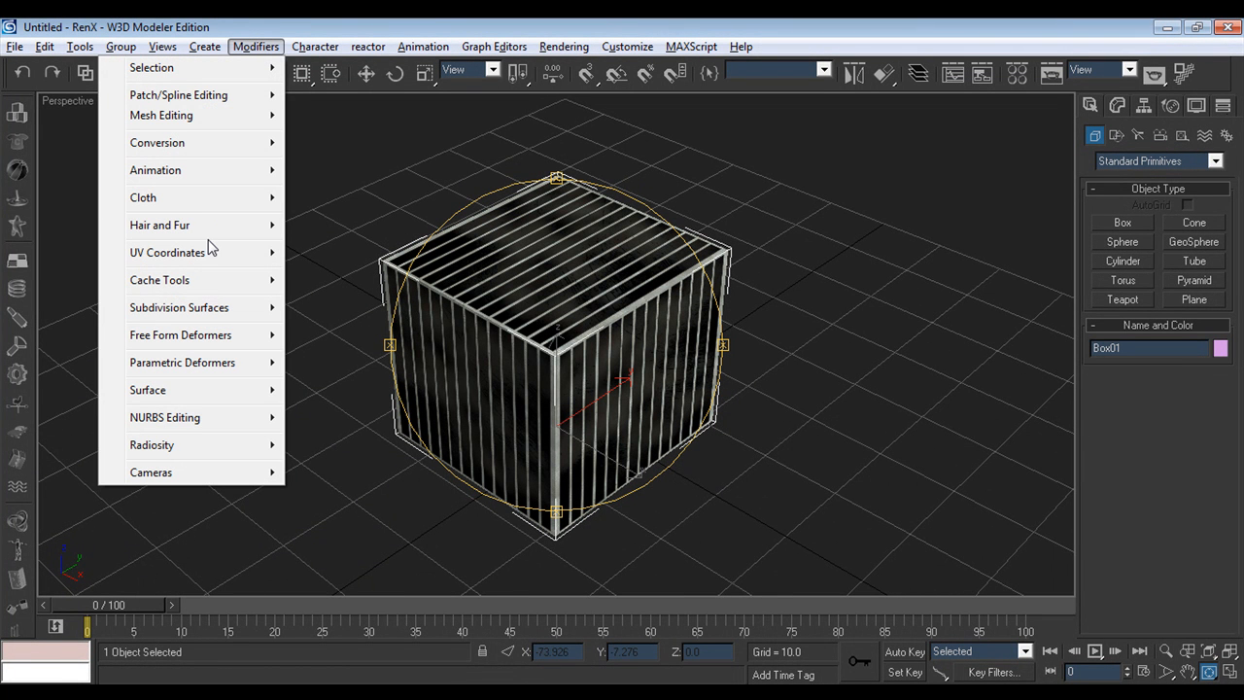
mouse_move(205, 265)
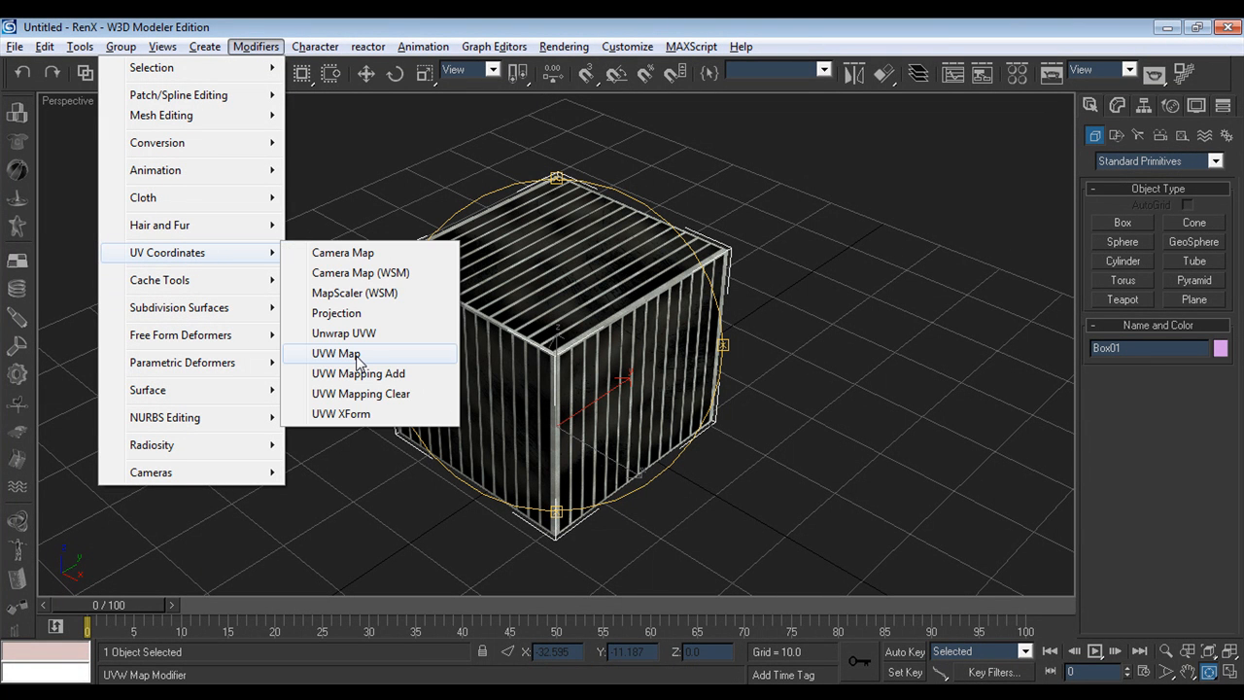
left_click(336, 354)
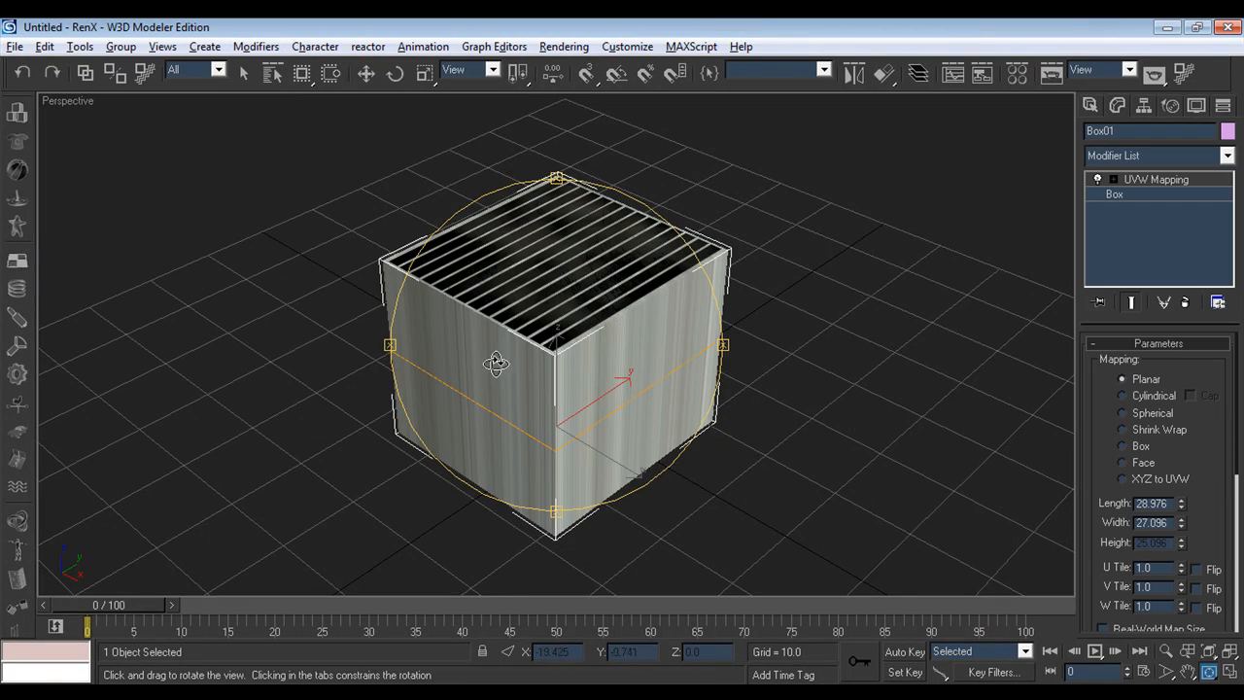
mouse_move(634, 378)
left_mouse_down()
mouse_move(492, 311)
mouse_move(408, 333)
mouse_move(336, 377)
mouse_move(322, 330)
mouse_move(457, 289)
mouse_move(616, 285)
mouse_move(618, 323)
mouse_move(555, 353)
mouse_move(708, 336)
mouse_move(411, 341)
mouse_move(667, 341)
mouse_move(659, 320)
mouse_move(603, 300)
mouse_move(616, 444)
mouse_move(627, 394)
mouse_move(655, 463)
mouse_move(633, 288)
mouse_move(655, 191)
mouse_move(644, 278)
mouse_move(503, 352)
mouse_move(606, 355)
mouse_move(637, 375)
left_mouse_up()
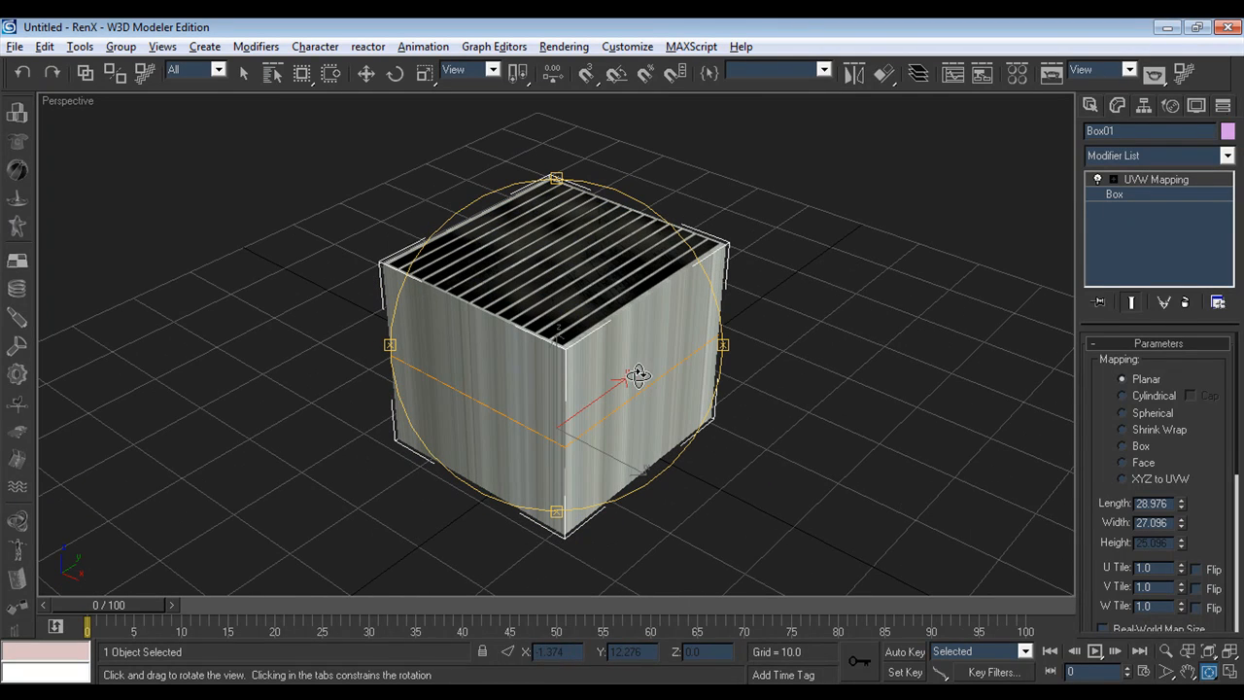
left_click(1127, 447)
left_click_drag(680, 386, 605, 378)
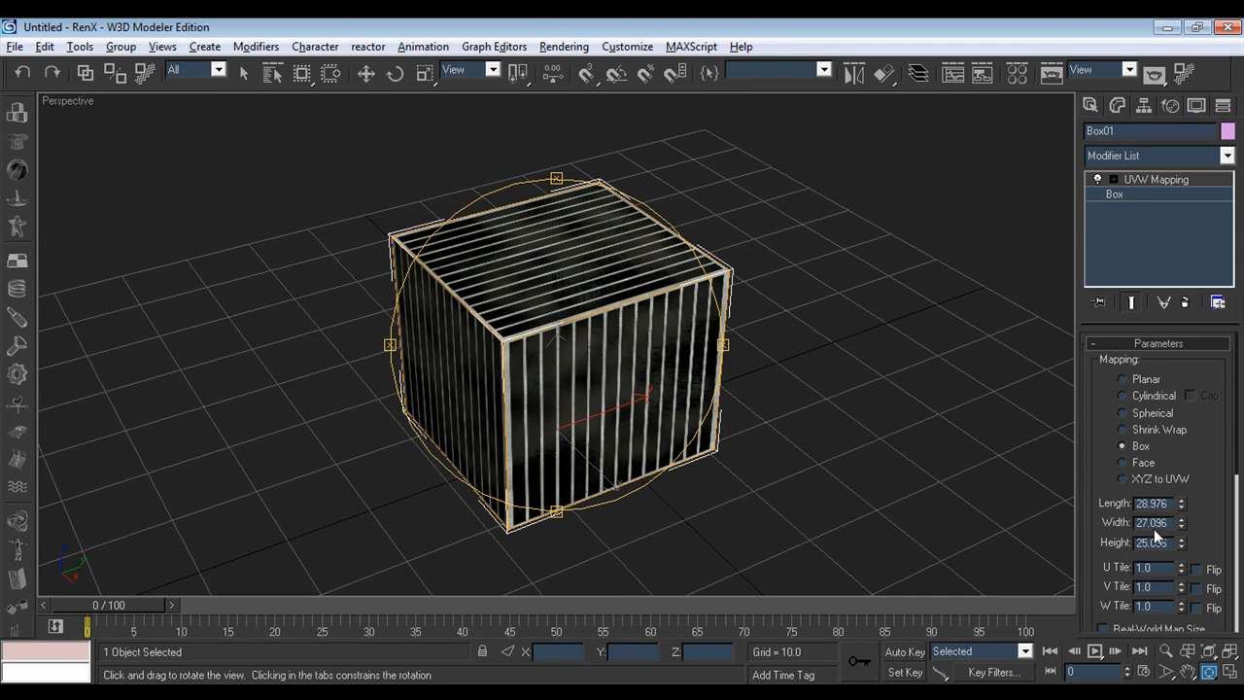
- Set the UVW mapping's length to 24, width to 21 and height to 20
double_click(1164, 503)
type("24")
key("Tab")
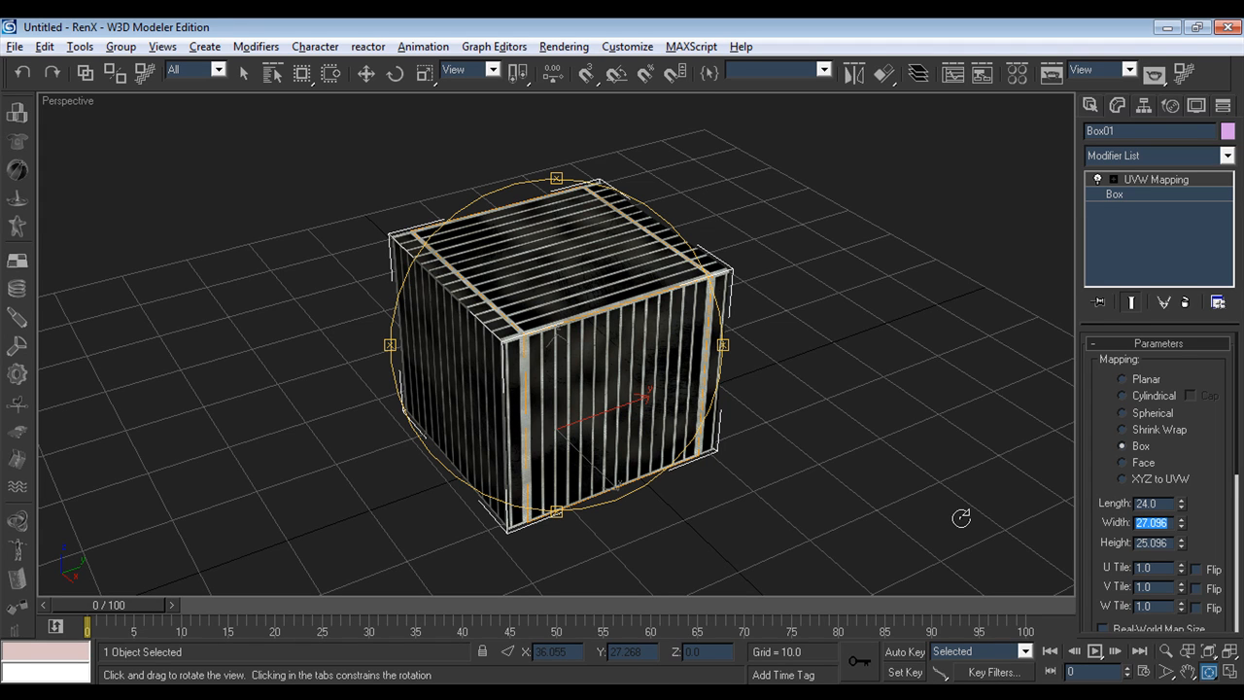
type("21")
key("Tab")
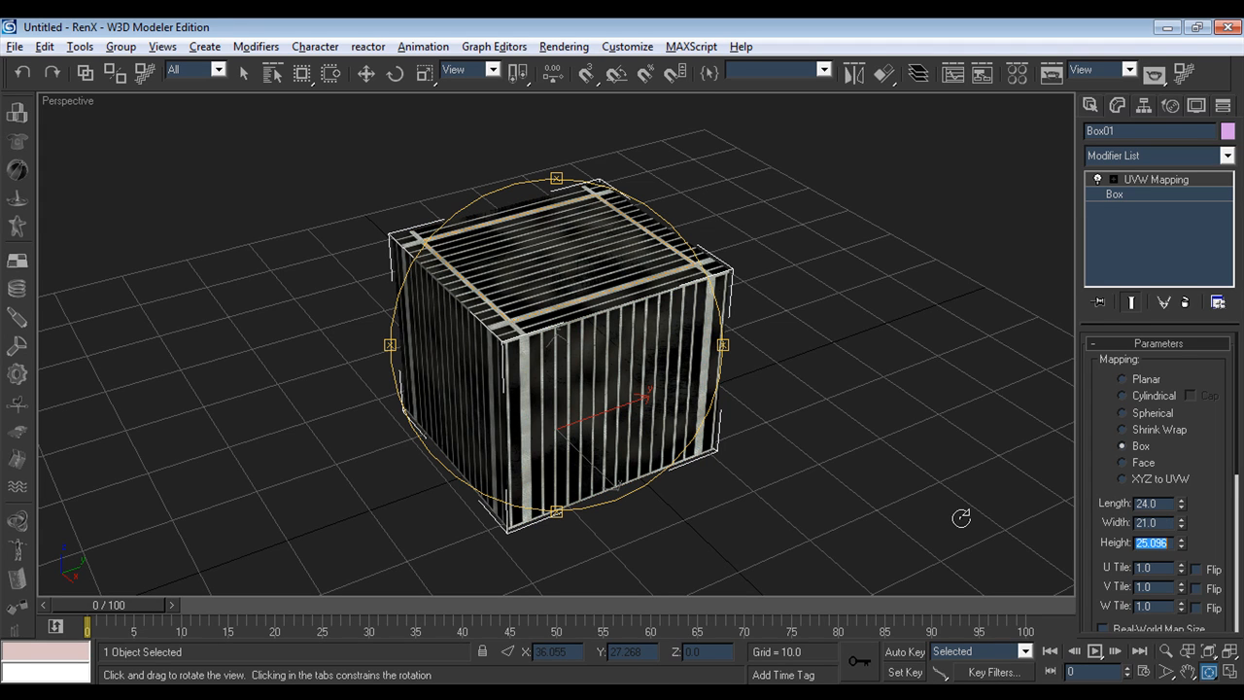
type("20")
key("Return")
left_click_drag(632, 375, 584, 378)
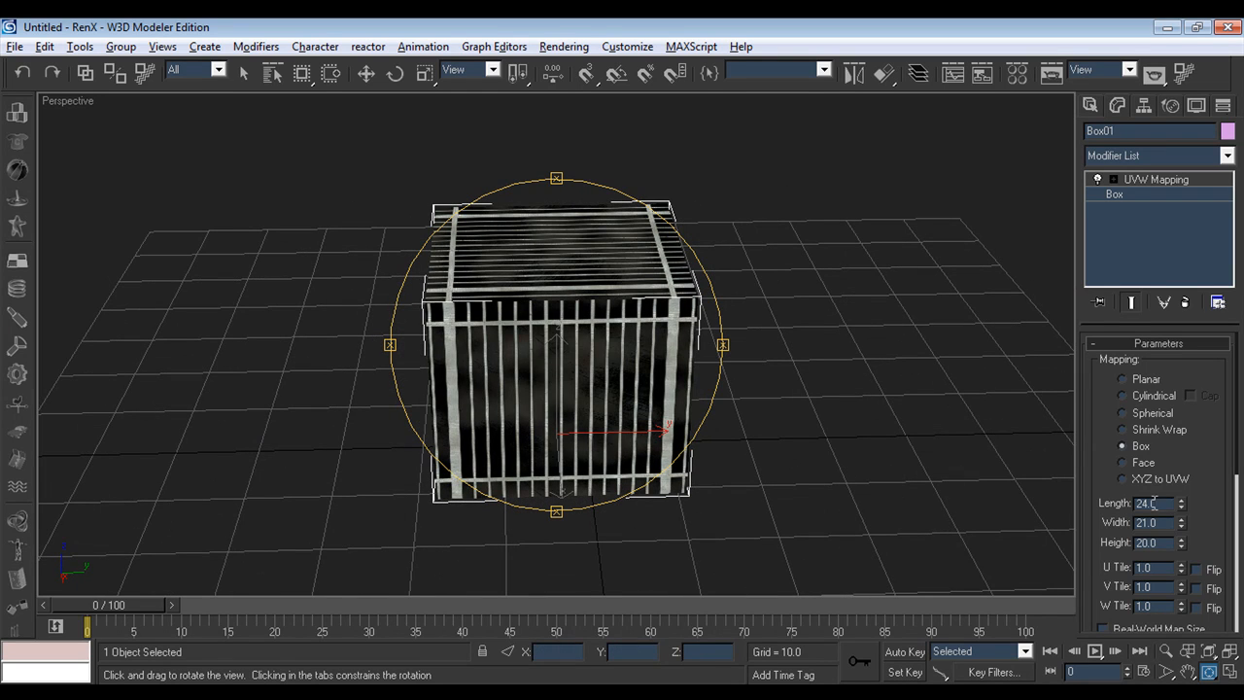
- Stretch the UVW mapping to a length of 63.36 and a height of 46
left_click_drag(1183, 505, 1229, 643)
right_click(1229, 643)
left_click_drag(1184, 527, 1090, 564)
right_click(1092, 564)
left_click_drag(1181, 541, 1136, 420)
left_click_drag(1182, 504, 1156, 352)
left_click_drag(680, 389, 659, 328)
left_click_drag(631, 356, 633, 411)
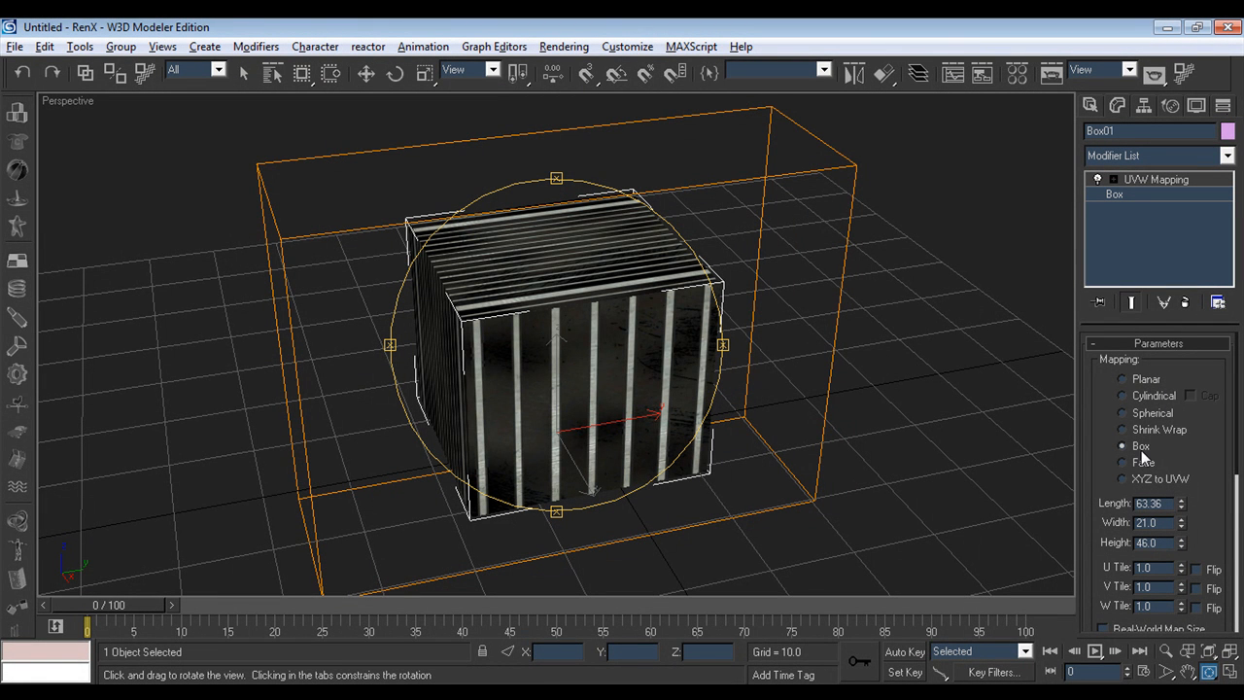
- Deselect the box and inspect its mapped texture on the front, side and top faces
left_click_drag(602, 391, 608, 342)
left_click(365, 73)
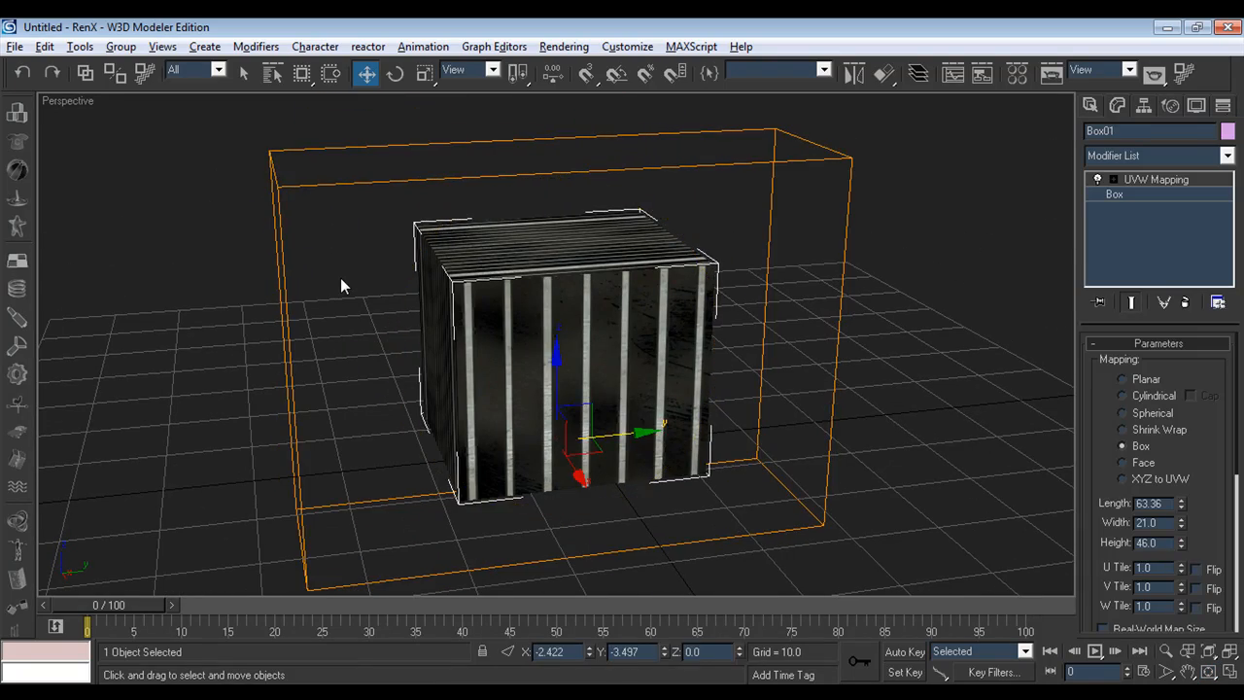
left_click(341, 285)
left_click(1208, 671)
left_click_drag(496, 367, 541, 350)
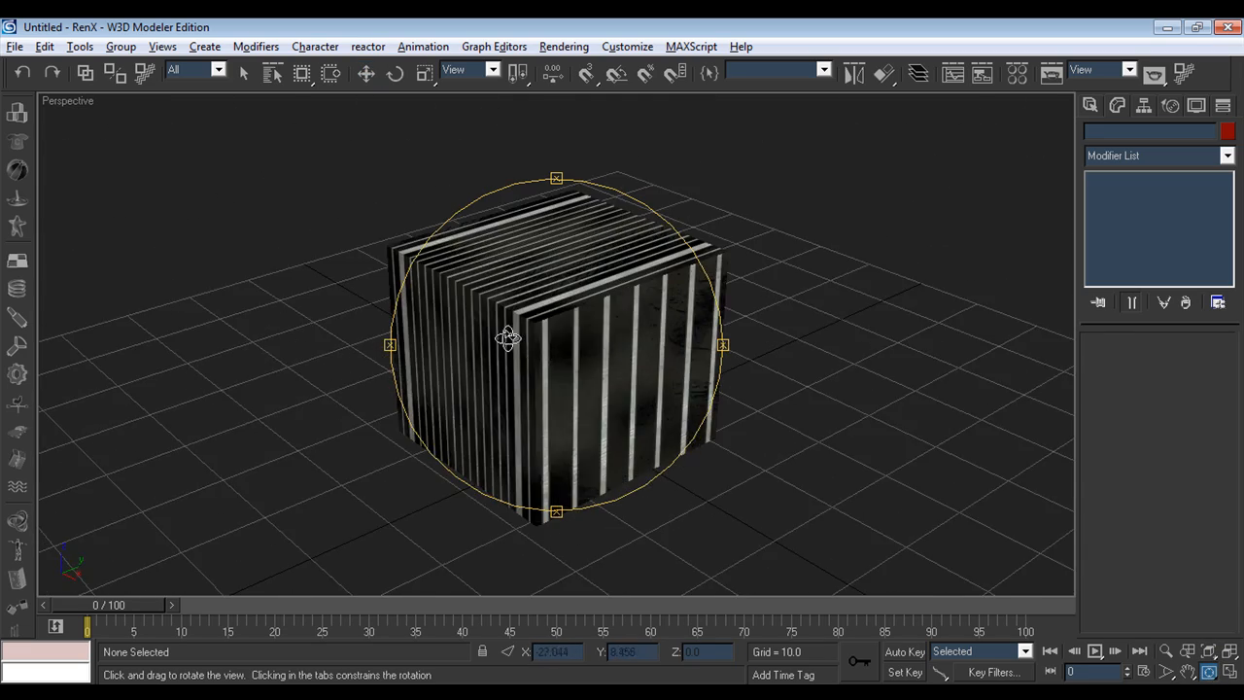
left_click(365, 73)
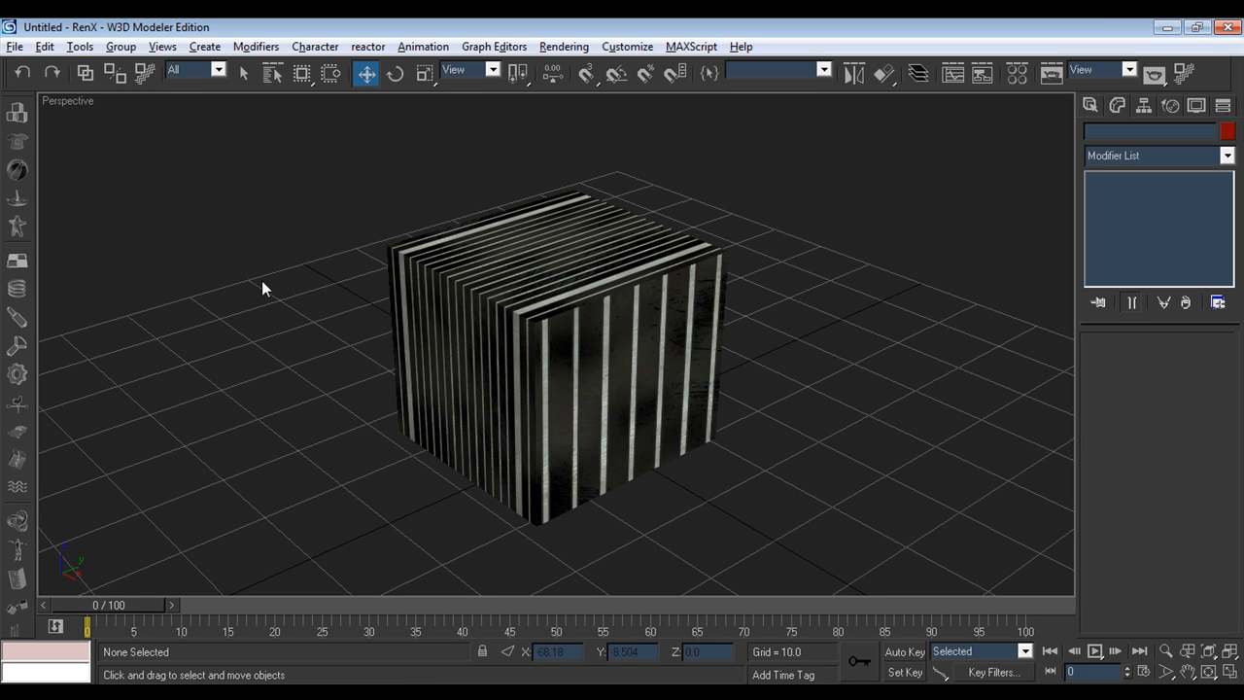
- Start exporting the scene to the Desktop with the file name Box
left_click(14, 47)
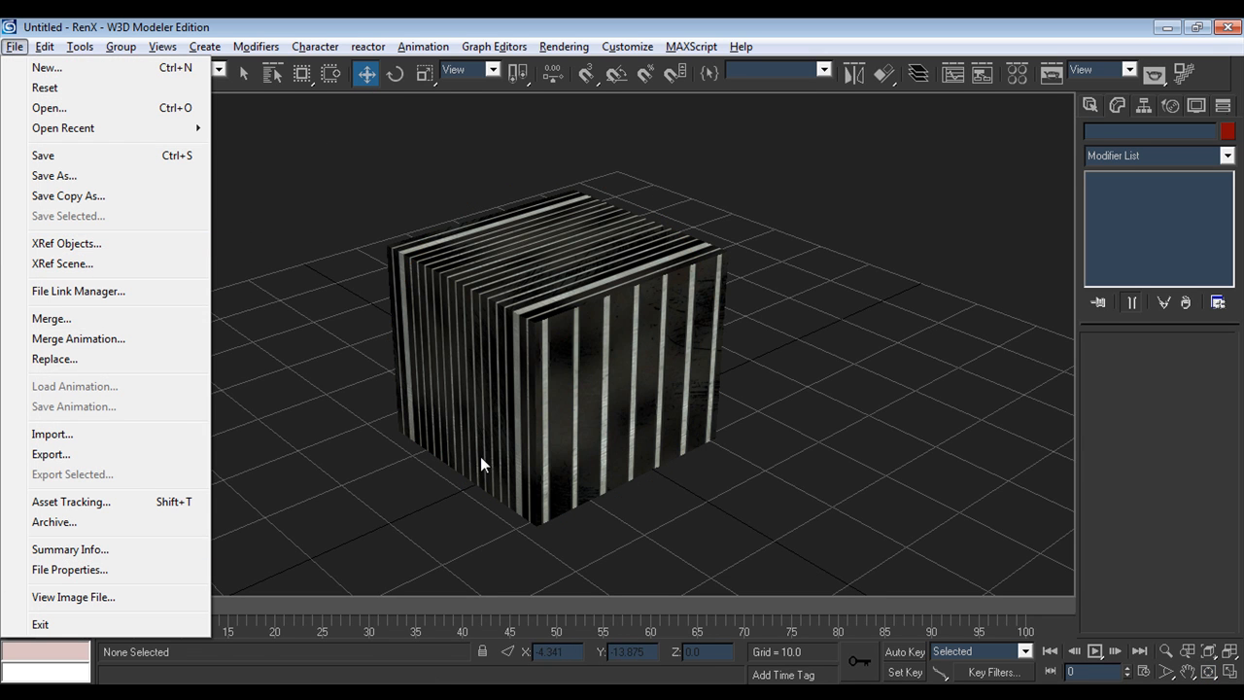
left_click(59, 457)
left_click(302, 192)
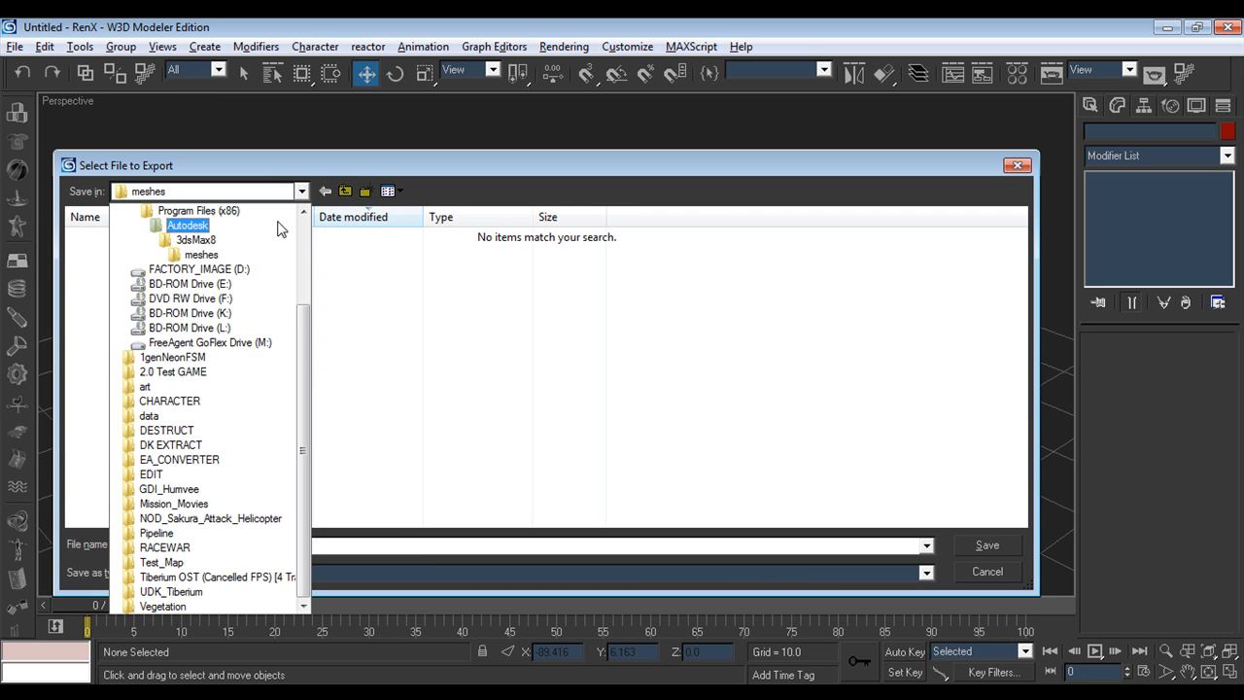
left_click(151, 224)
left_click(218, 543)
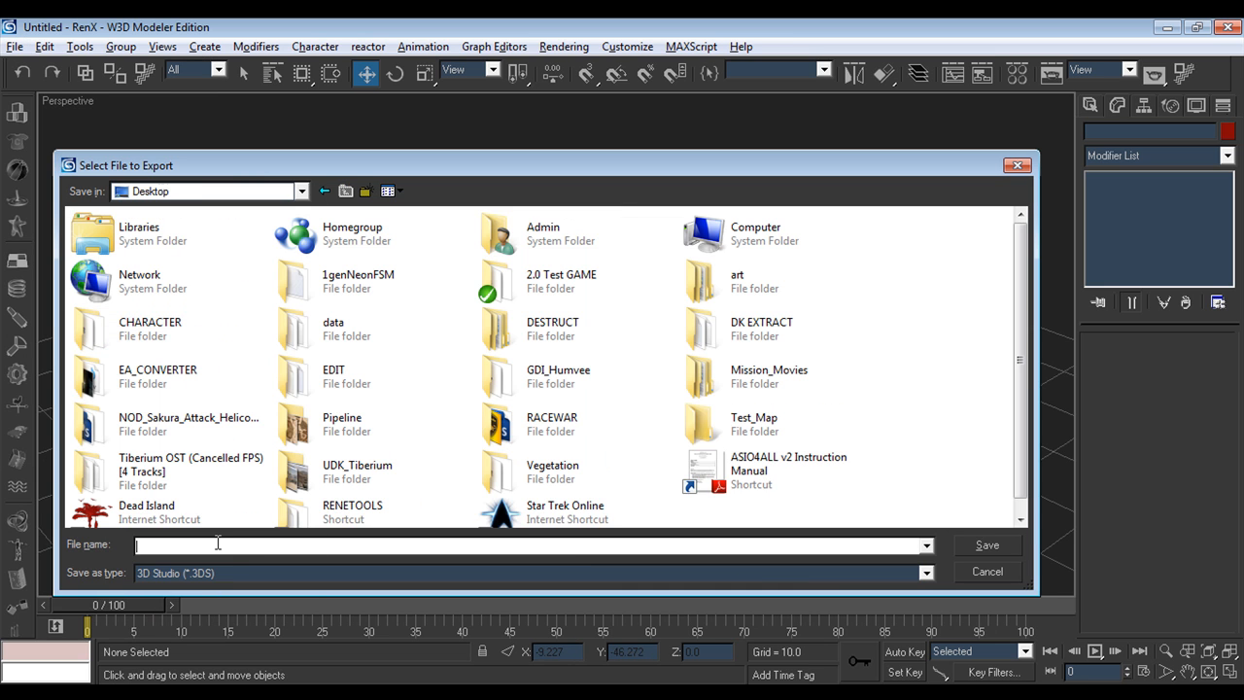
type("Box")
- Set the export file type to W3D Asset (*.W3D) and save the Box file
left_click(232, 573)
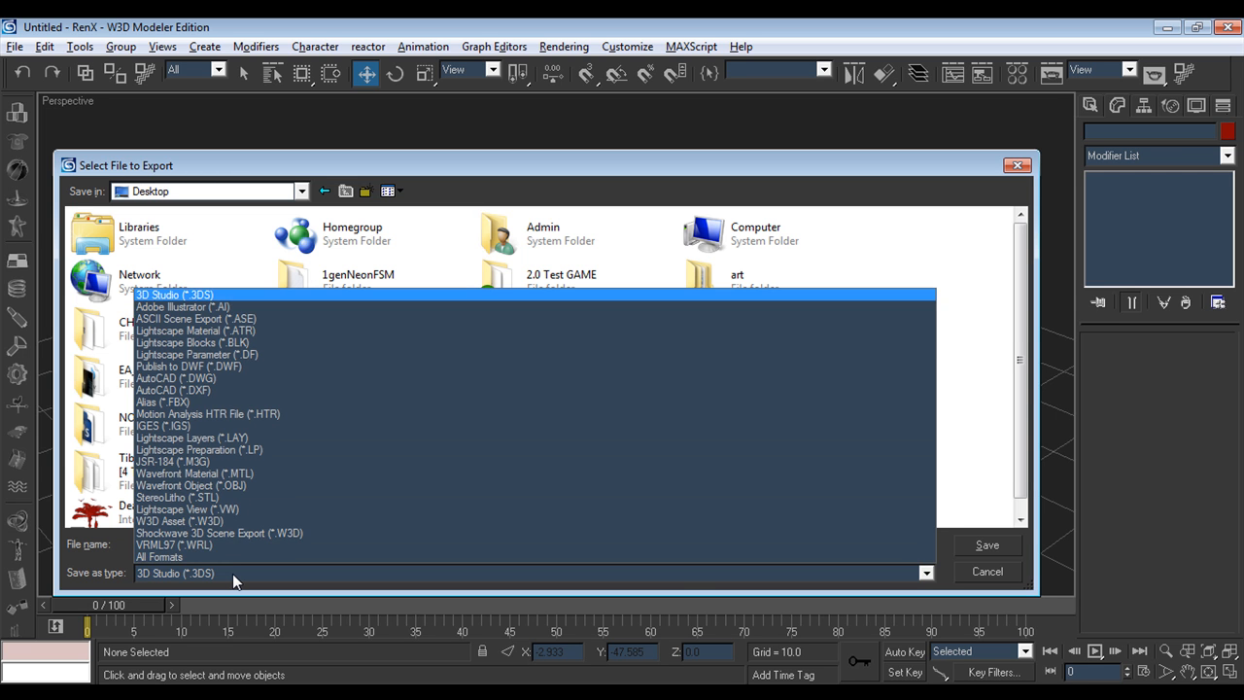
left_click(232, 573)
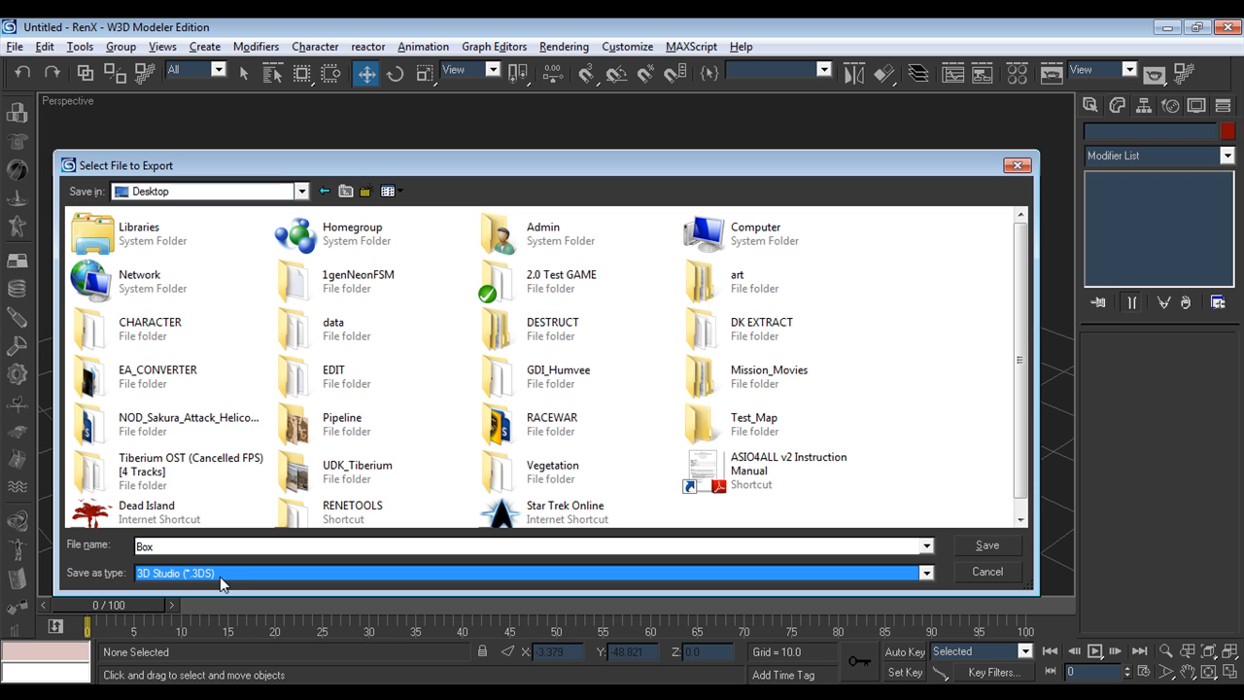
left_click(219, 577)
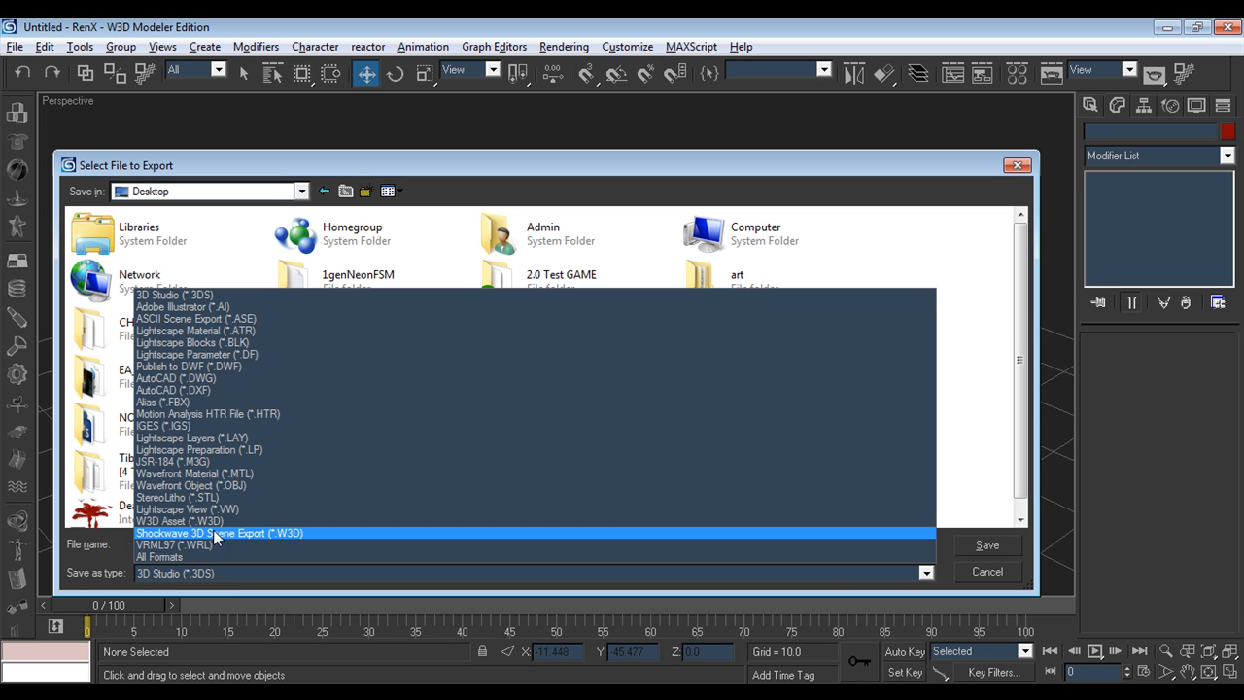
left_click(208, 522)
left_click(207, 544)
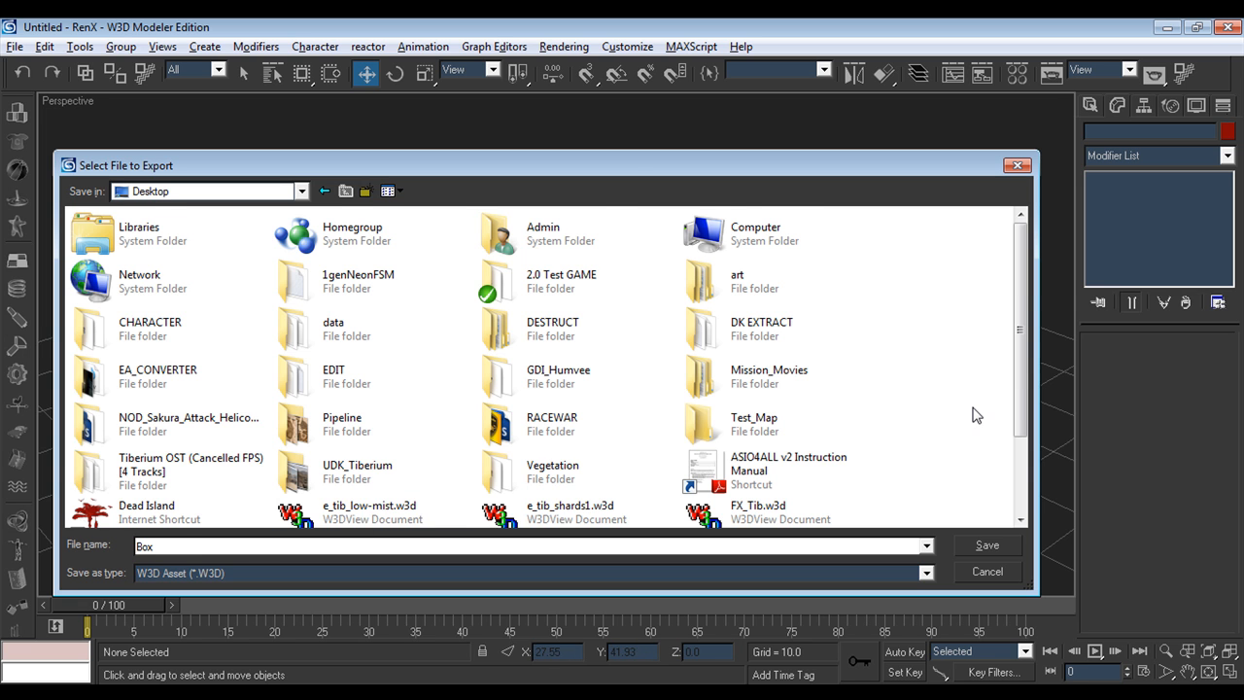
scroll(839, 486, "down", 3)
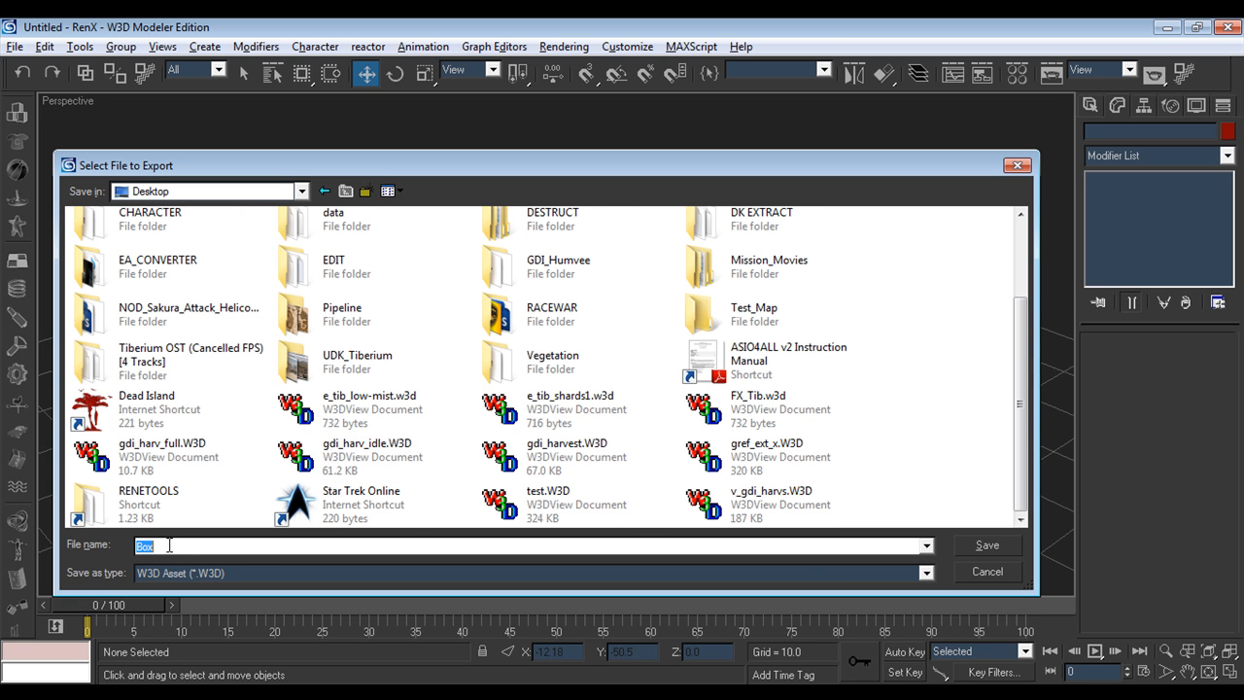
left_click(1009, 546)
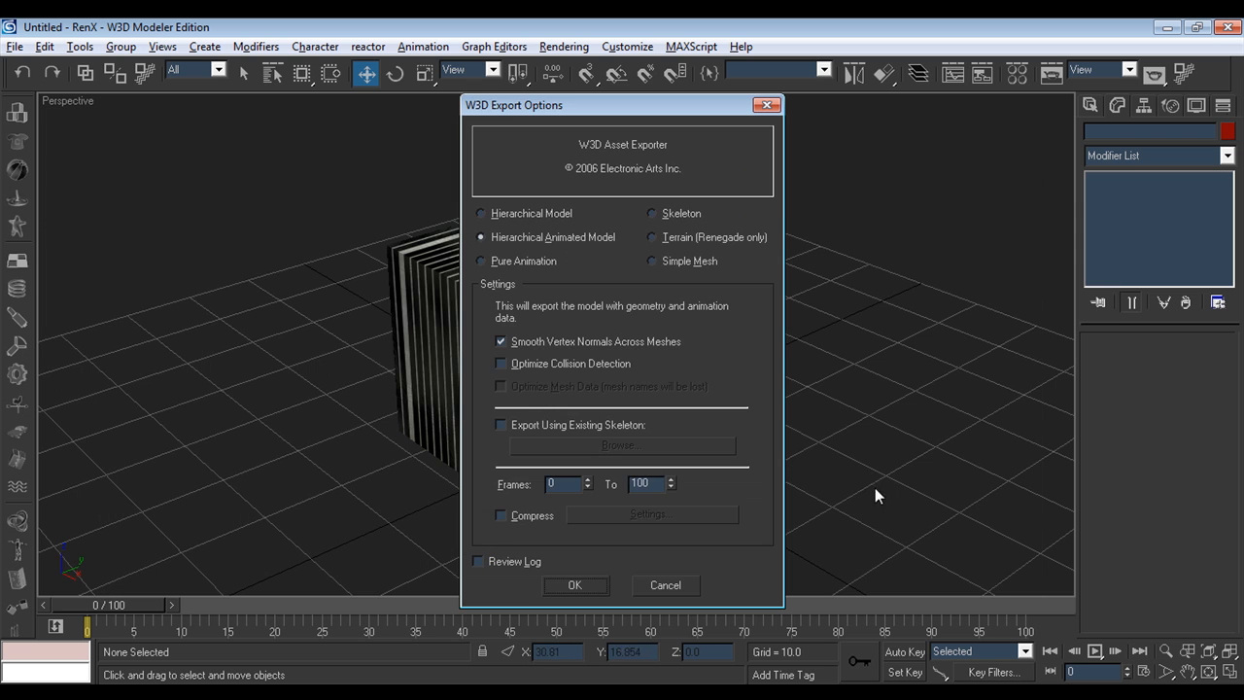
- Choose Terrain (Renegade only) as the W3D export type and complete the export
left_click(541, 212)
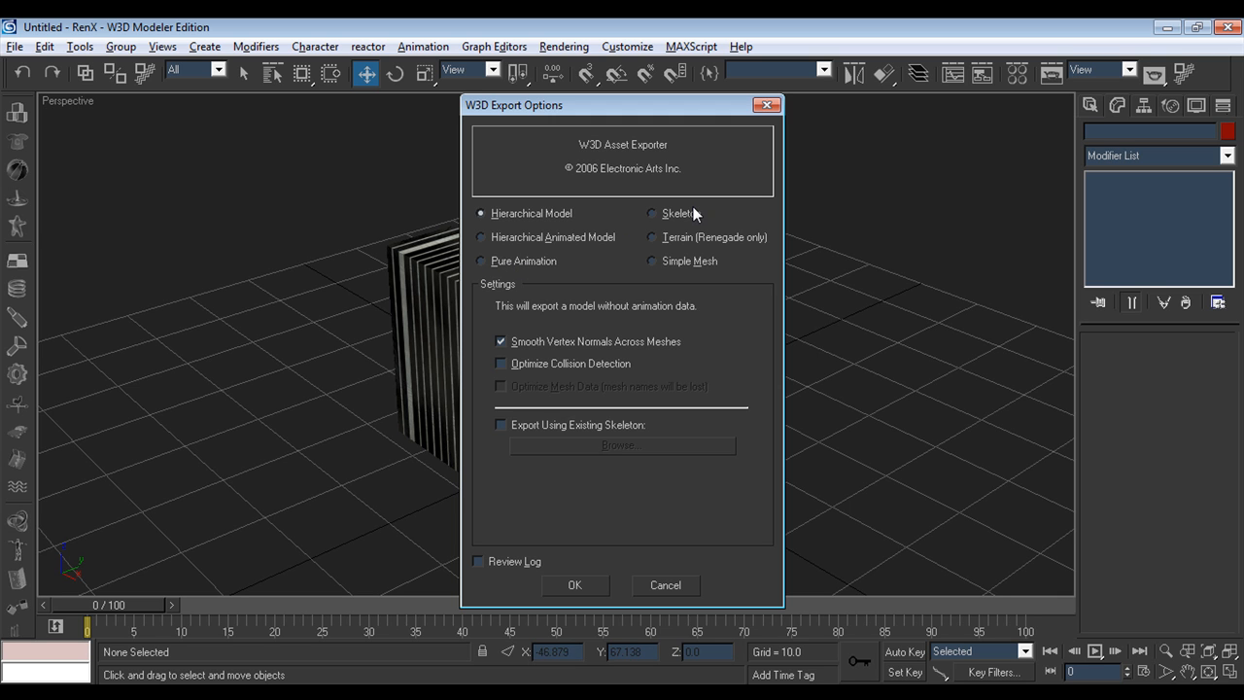
left_click(655, 239)
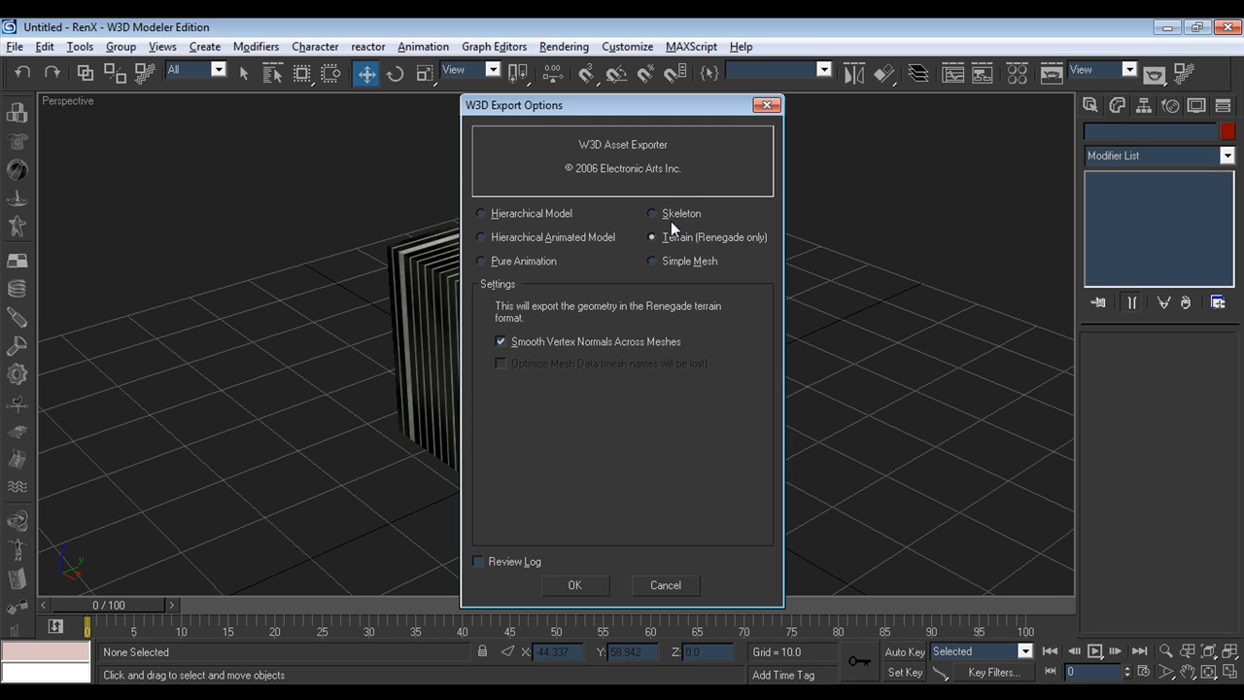
left_click(580, 590)
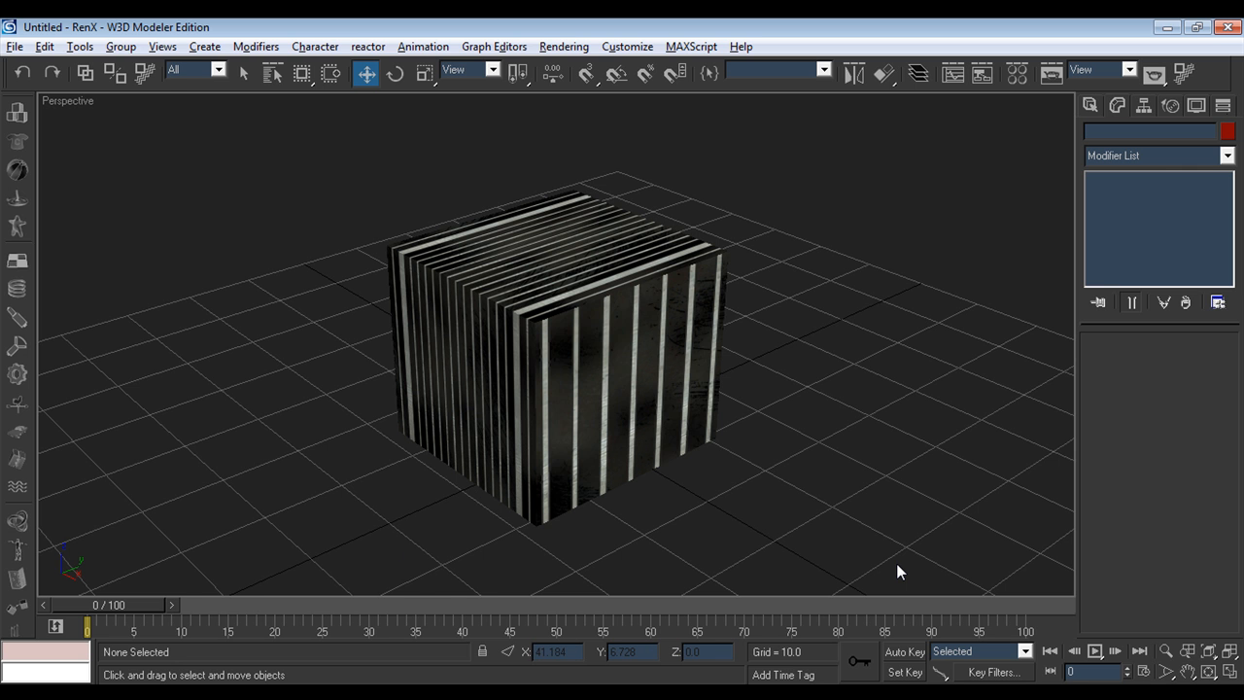
- Switch to the desktop and open the exported Box.W3D file in W3D Viewer
key("super+d")
left_click(789, 413)
left_click_drag(556, 496, 971, 351)
double_click(997, 348)
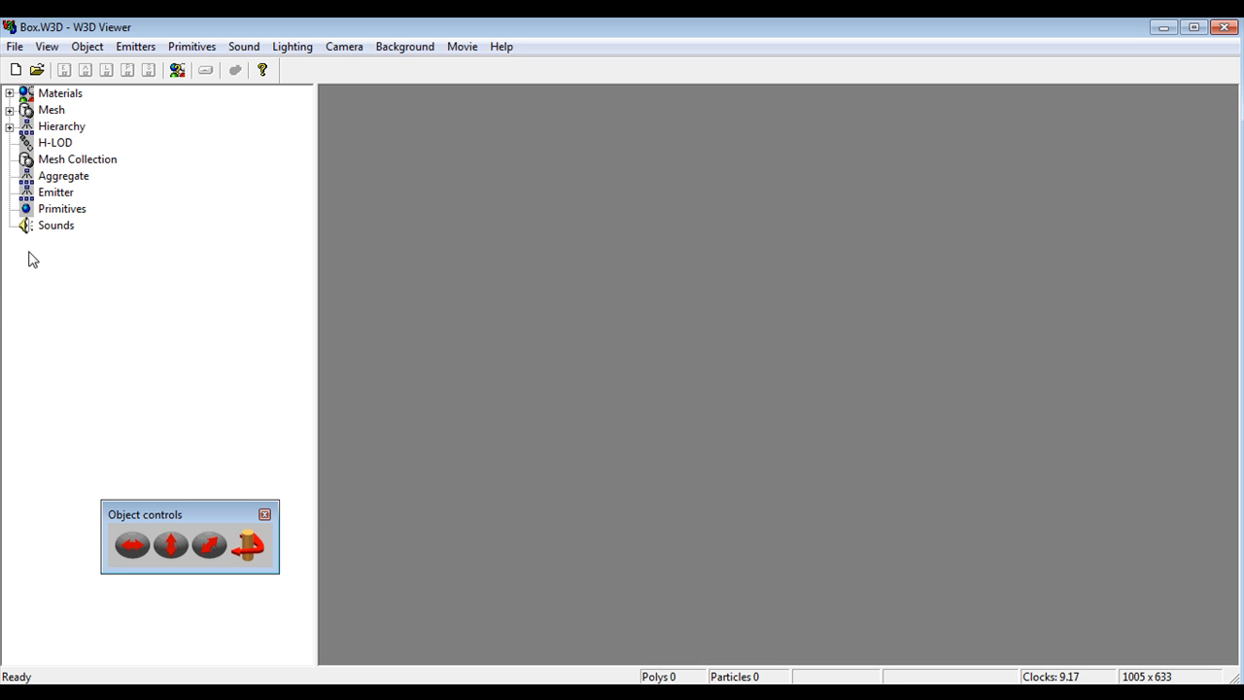
- Display the BOX model from the Hierarchy group and examine its texture from several angles and distances
double_click(46, 129)
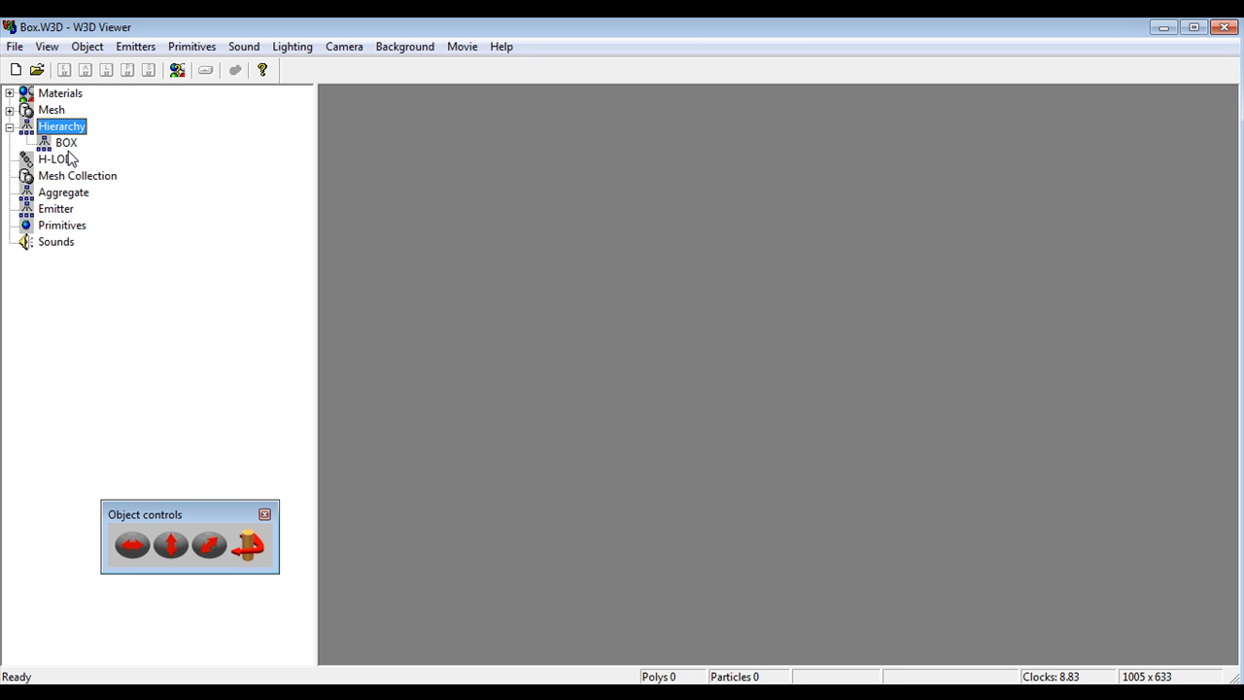
left_click(64, 143)
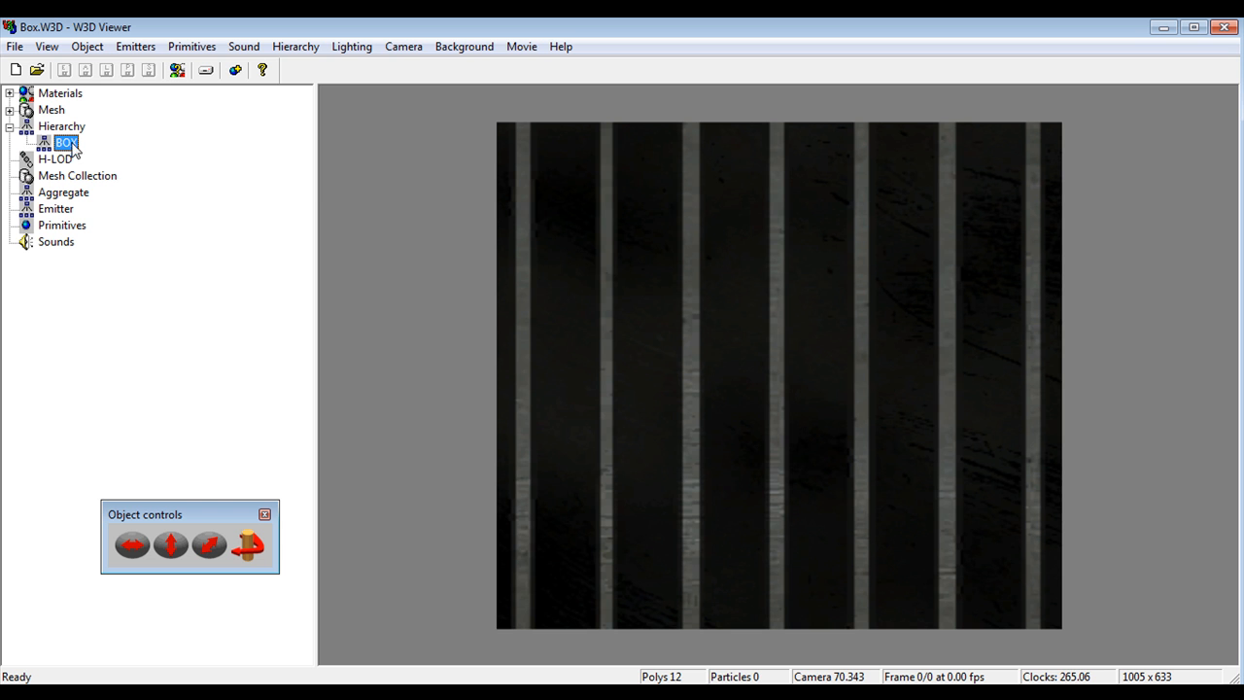
left_click_drag(557, 269, 695, 364)
right_click_drag(694, 365, 717, 250)
left_click_drag(717, 250, 407, 575)
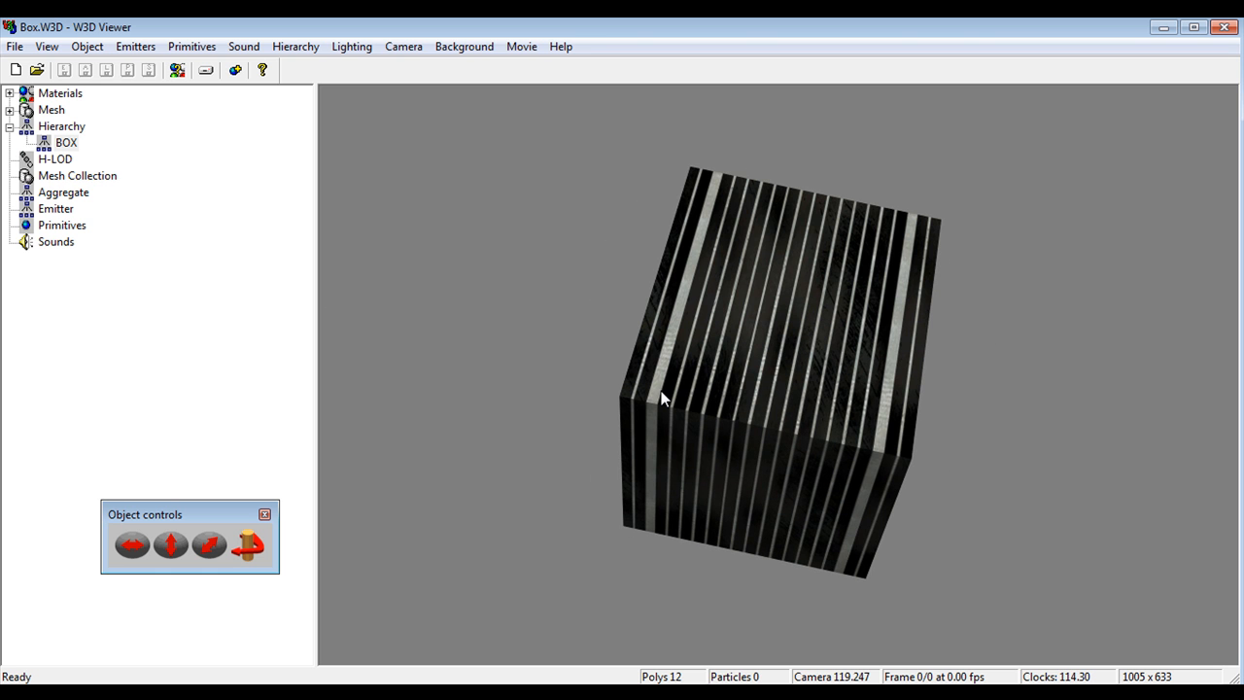